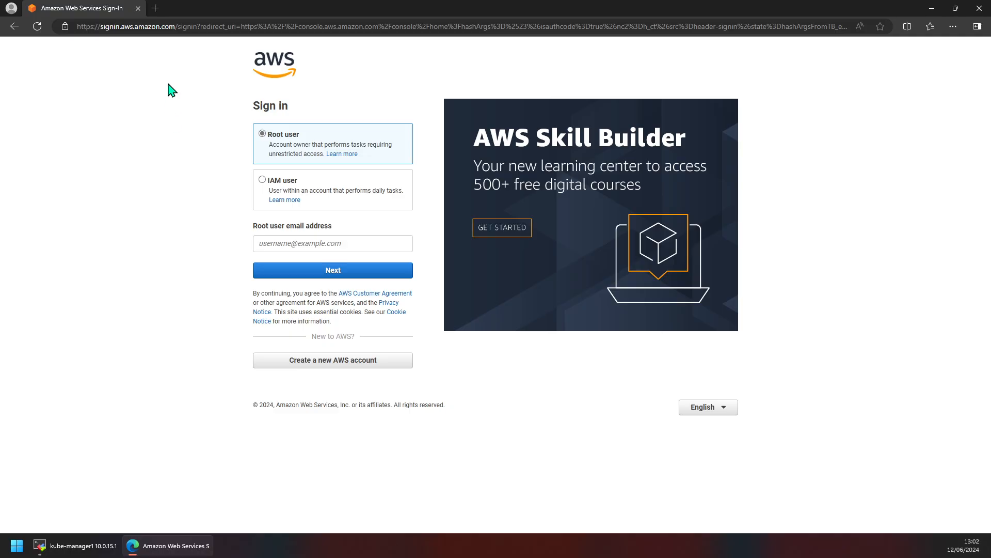
Step: Return to the Bing results, open the AWS website, and reach the AWS sign-in page
click(14, 27)
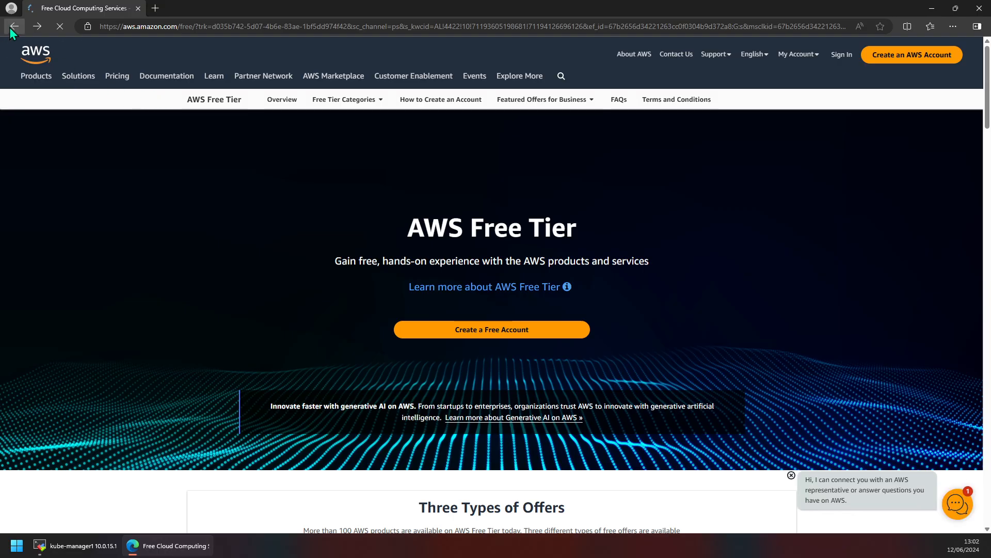
right_click(9, 26)
click(40, 47)
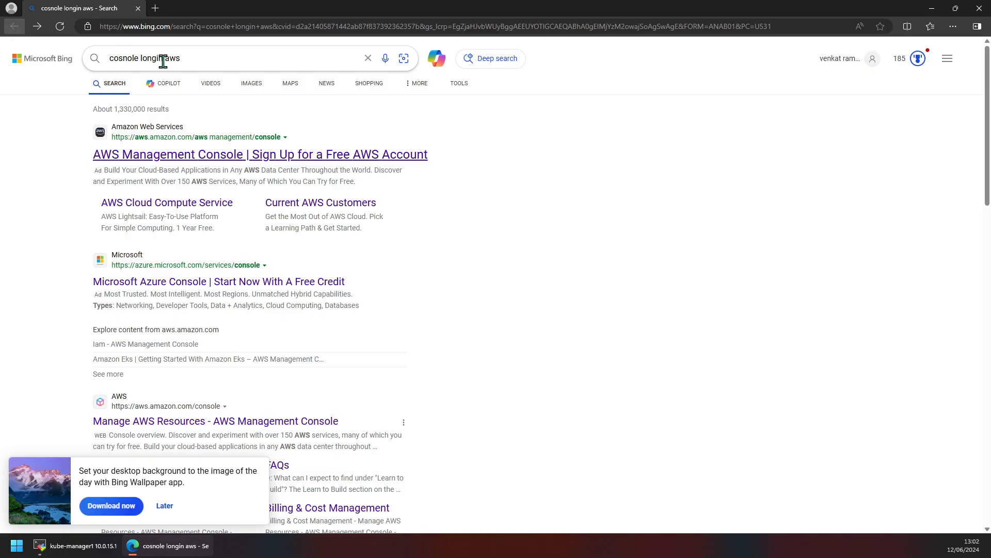
click(163, 161)
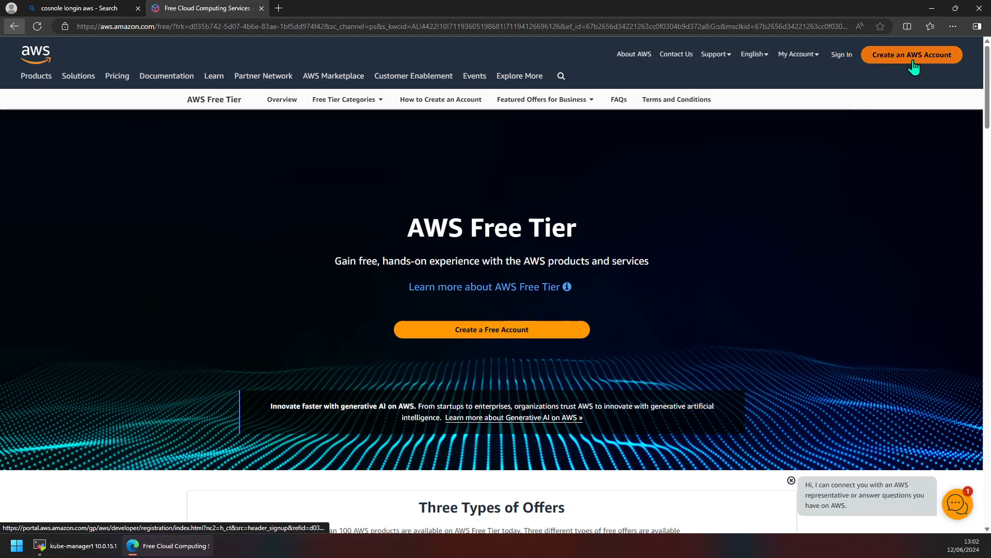
click(841, 56)
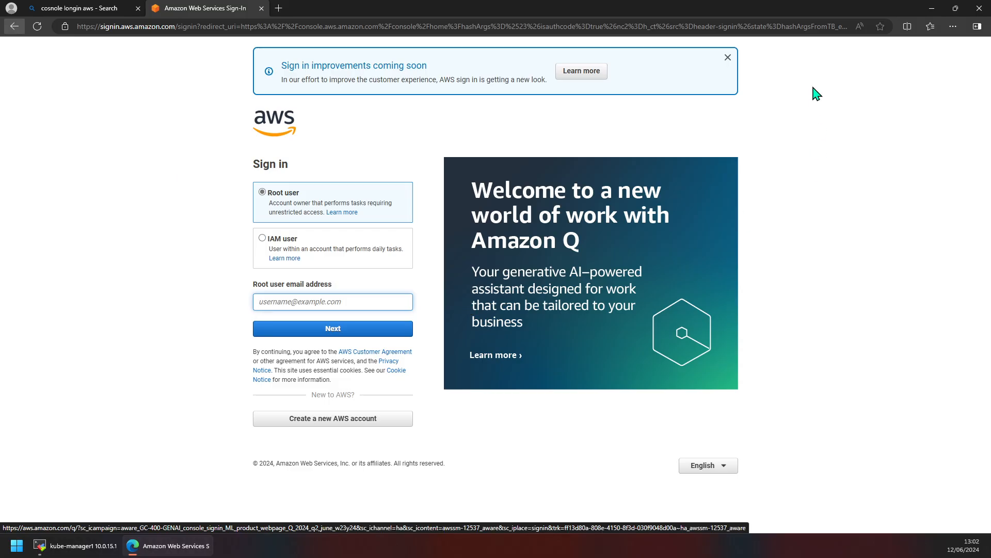
click(728, 58)
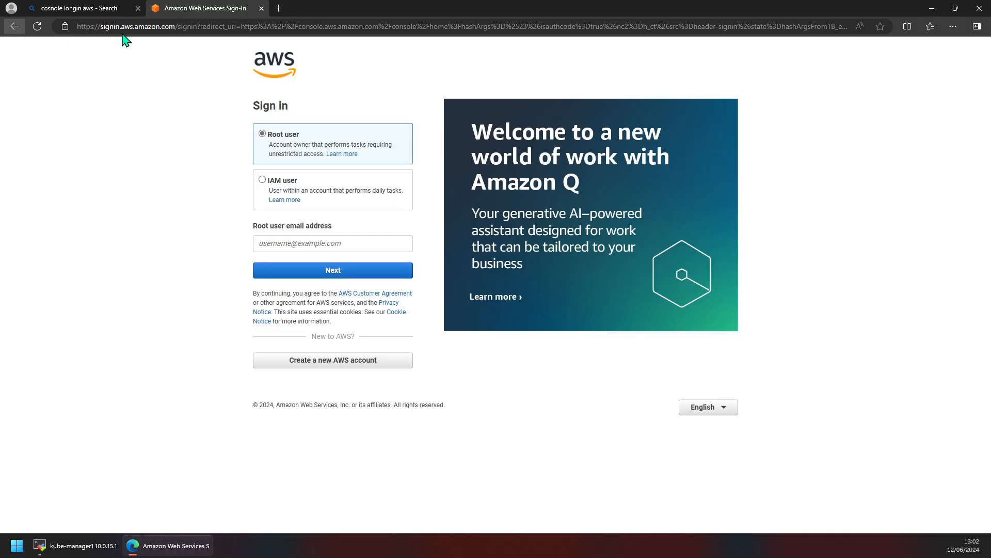
click(138, 8)
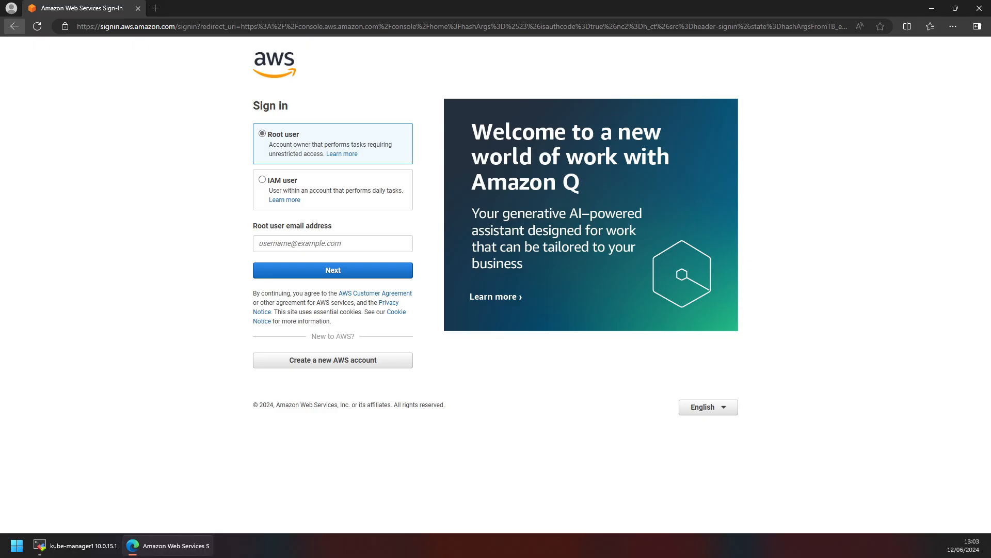
Step: Sign in with the root user's email and password, declining Edge's offer to save the password
click(325, 243)
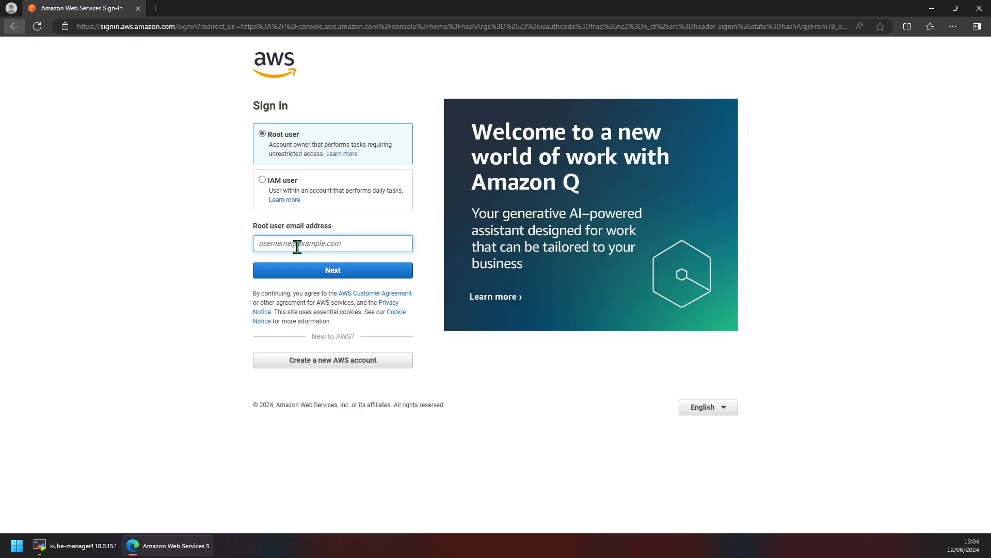
click(352, 274)
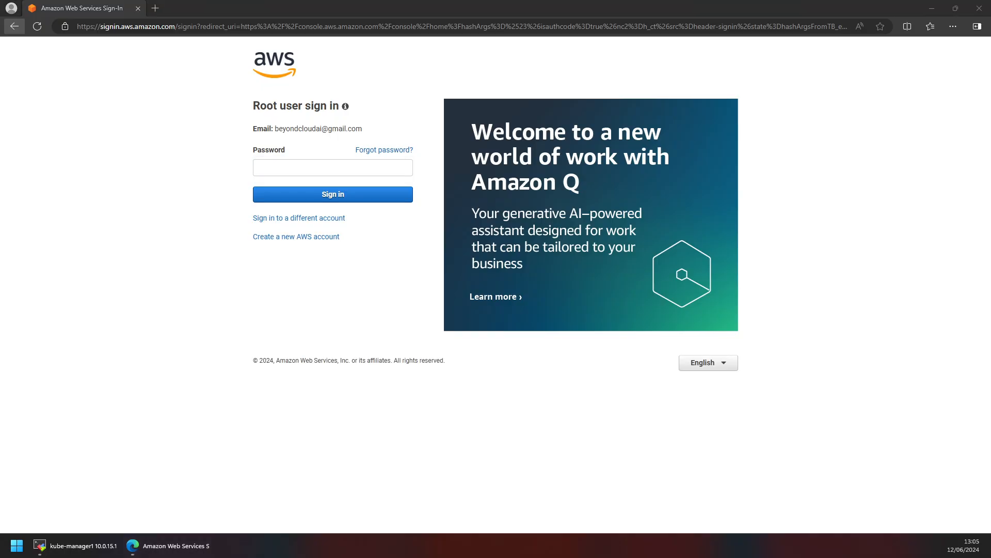
click(325, 164)
key(ctrl+v)
click(338, 194)
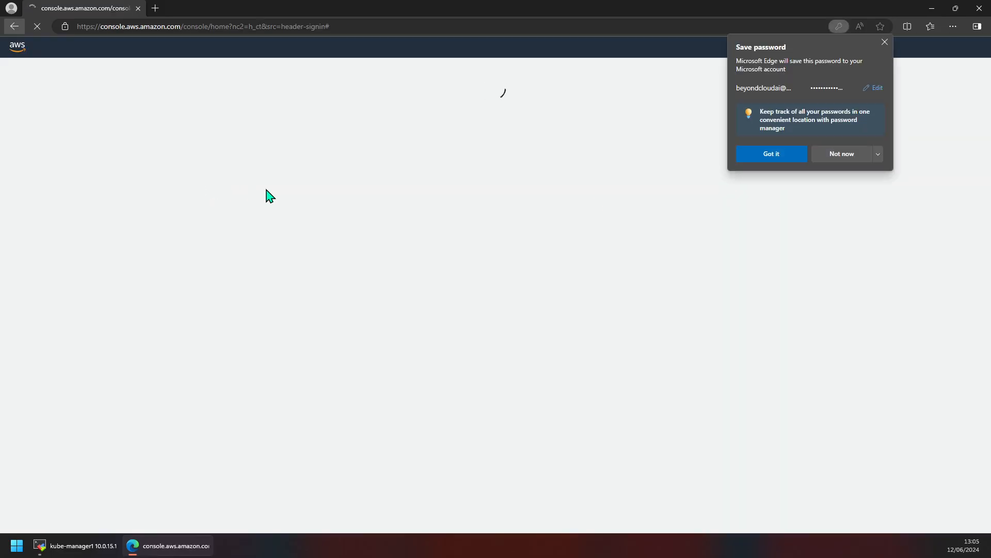
click(877, 155)
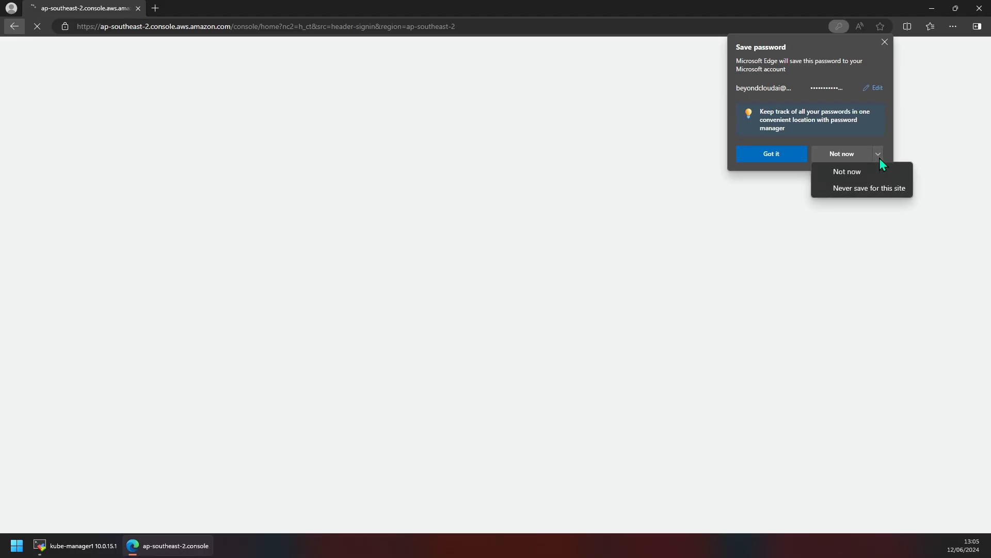
click(847, 190)
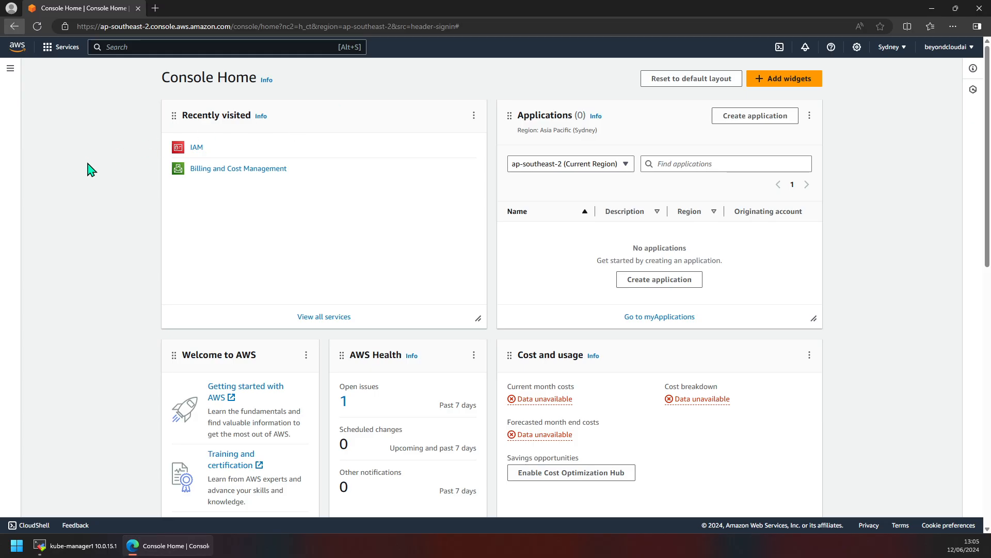
scroll(164, 188, down, 3)
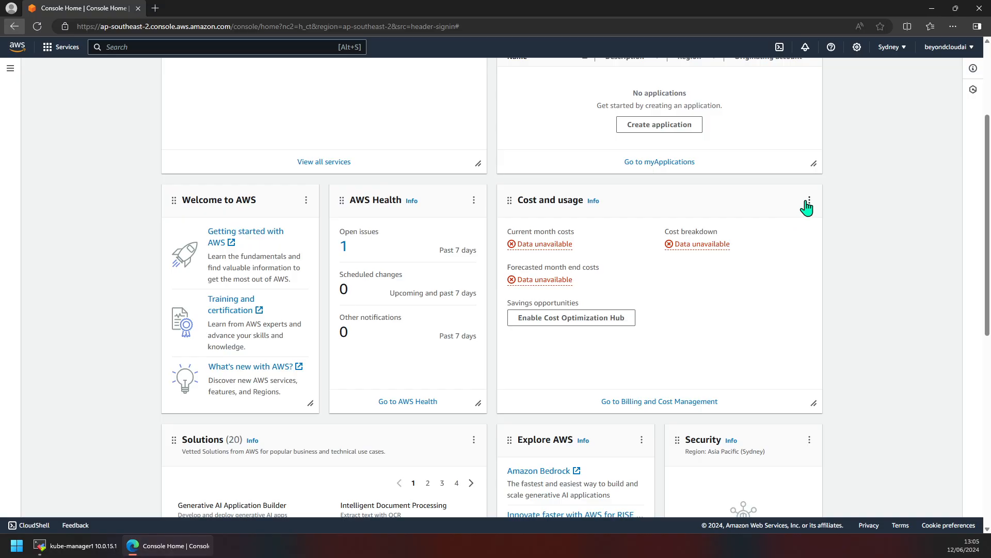
scroll(247, 221, up, 3)
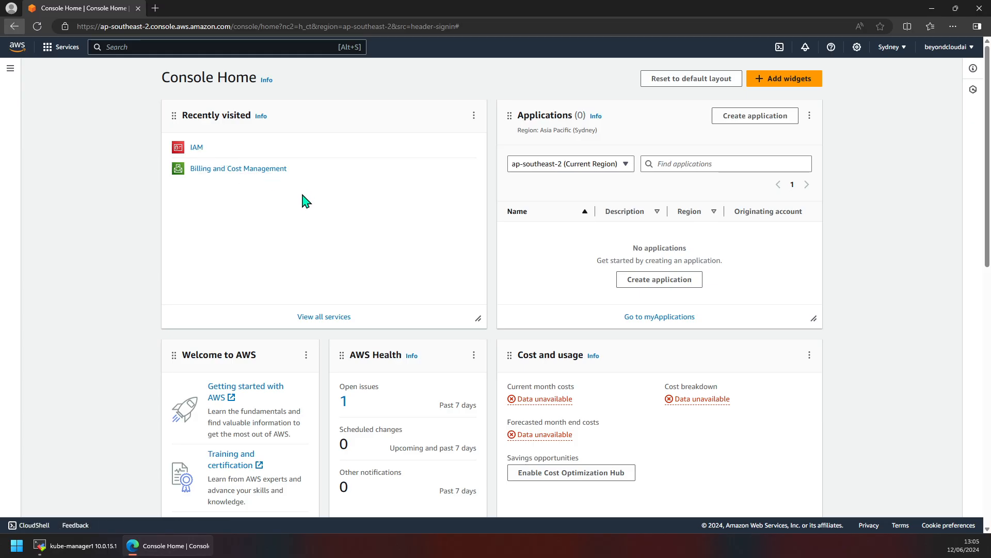
click(939, 56)
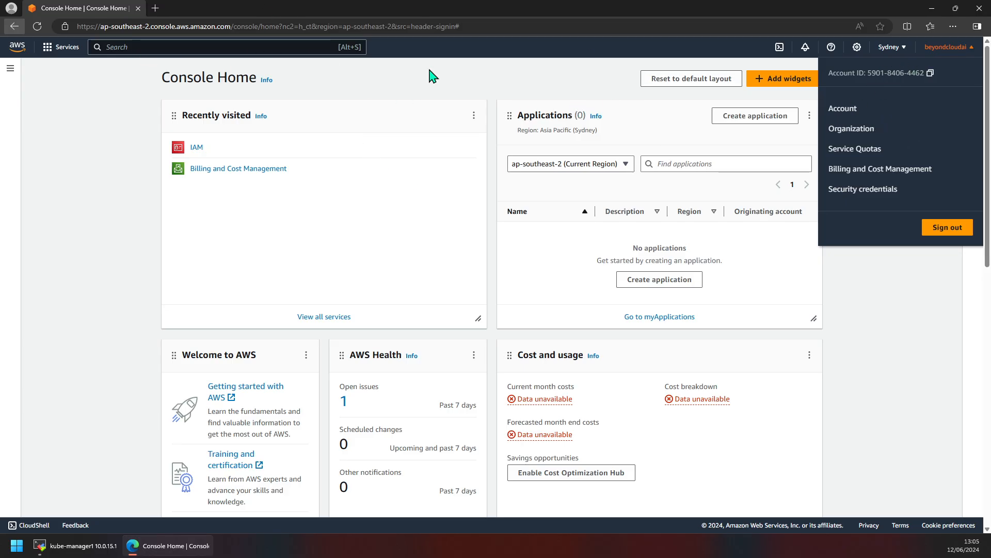
click(404, 82)
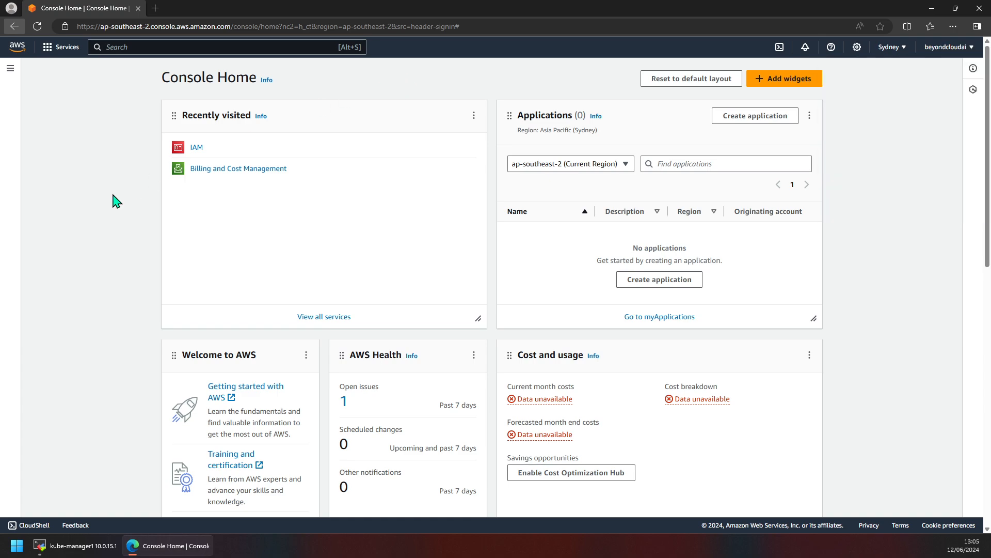
scroll(128, 214, down, 5)
scroll(128, 214, up, 3)
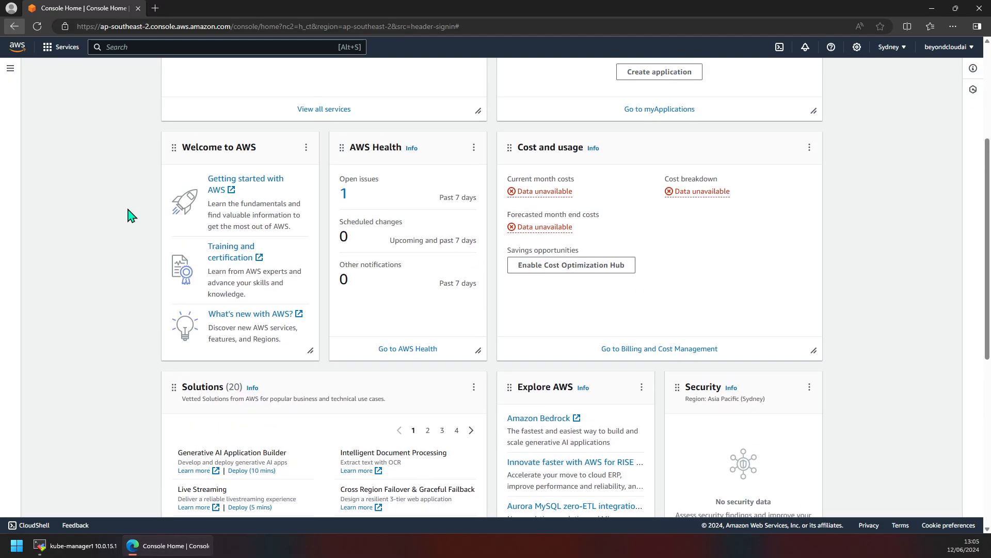
scroll(129, 214, down, 7)
scroll(133, 211, down, 1)
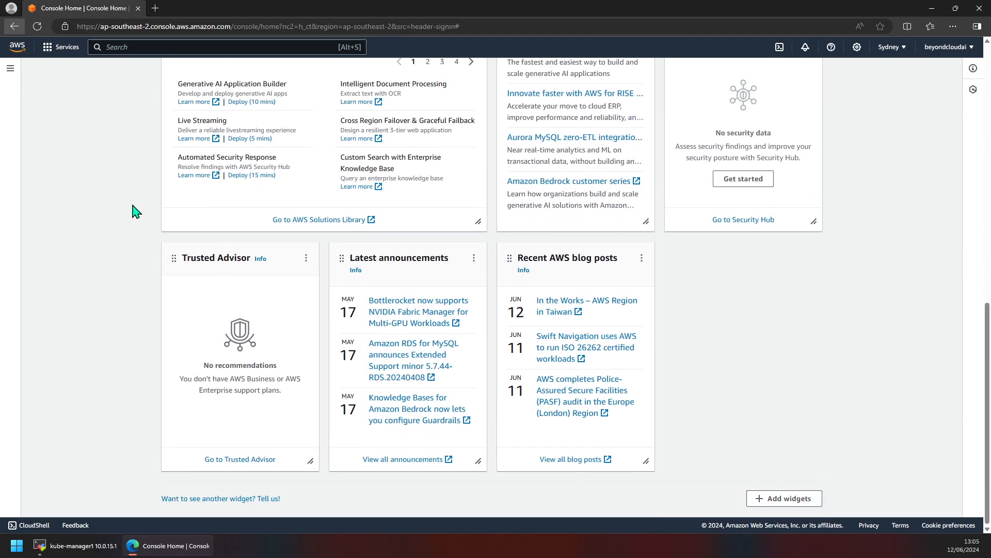
scroll(133, 212, up, 11)
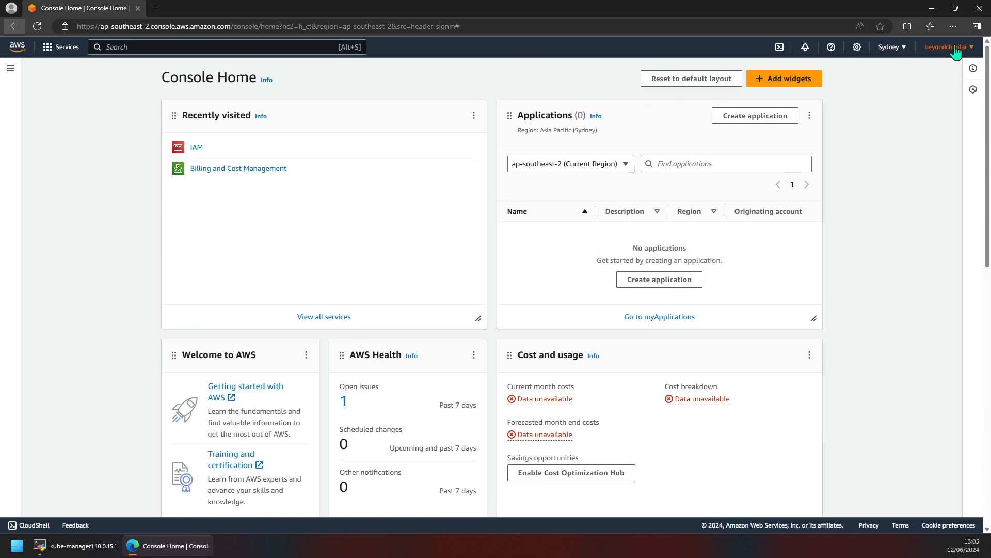
click(948, 47)
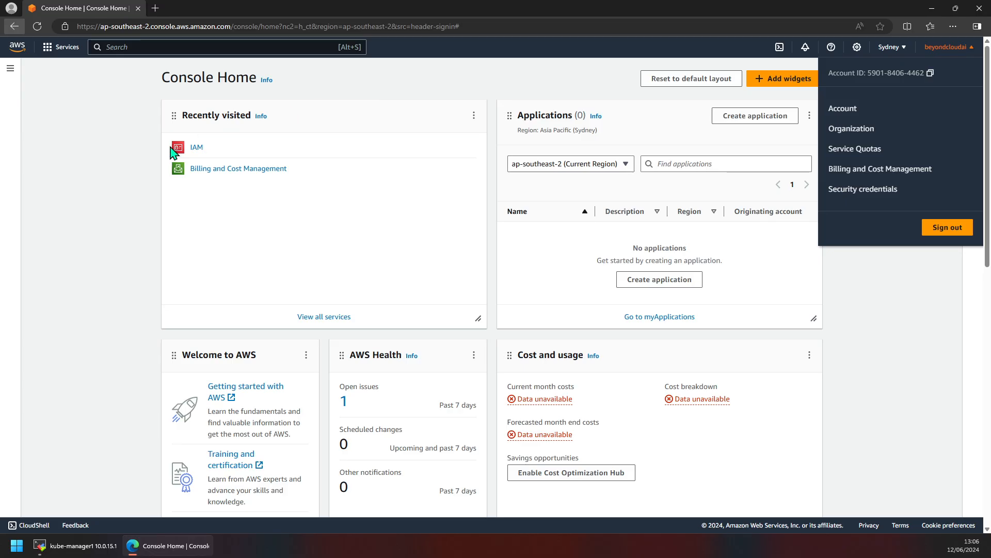
click(91, 149)
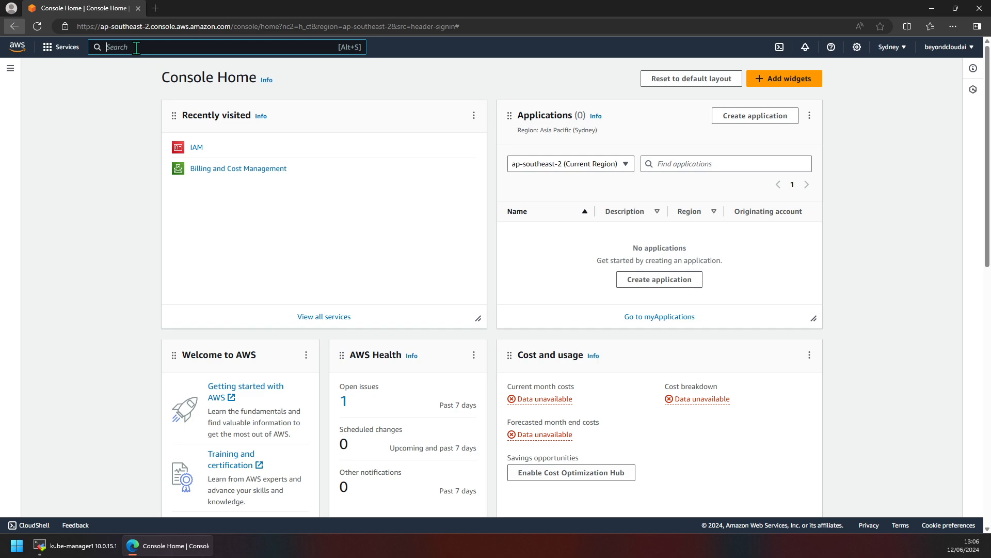
Step: Search 'iam' to open IAM, then highlight the Add MFA for root user recommendation and sign-in URL
text(iam)
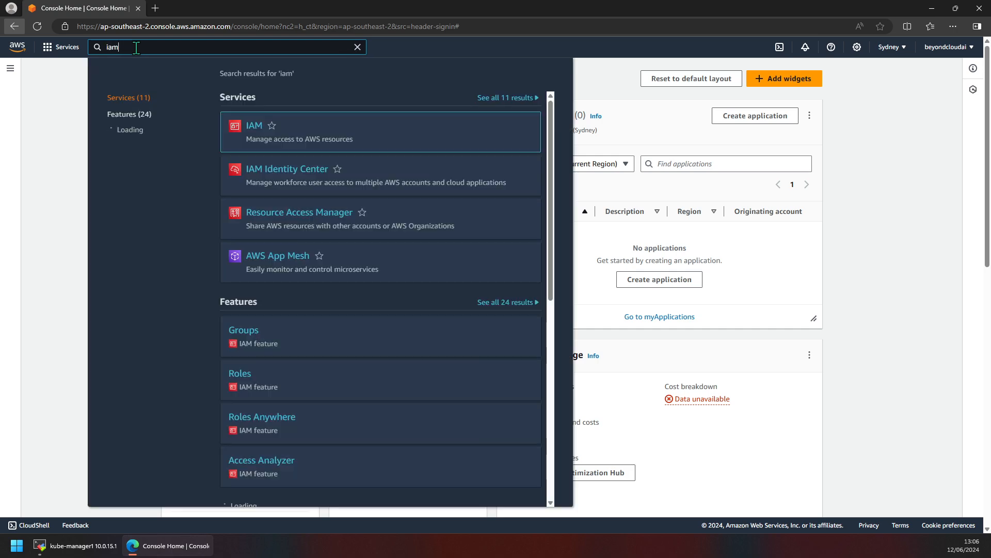
click(252, 129)
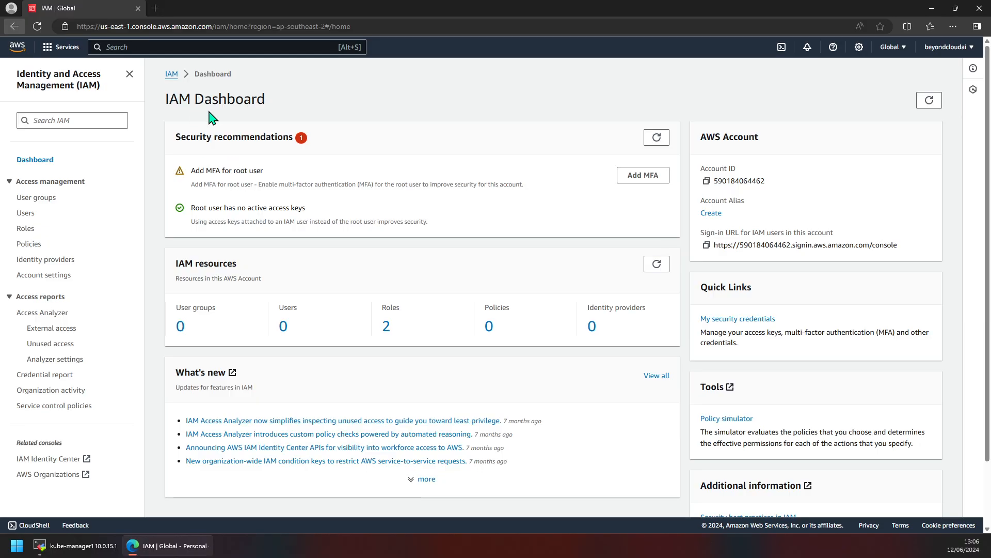
triple_click(217, 137)
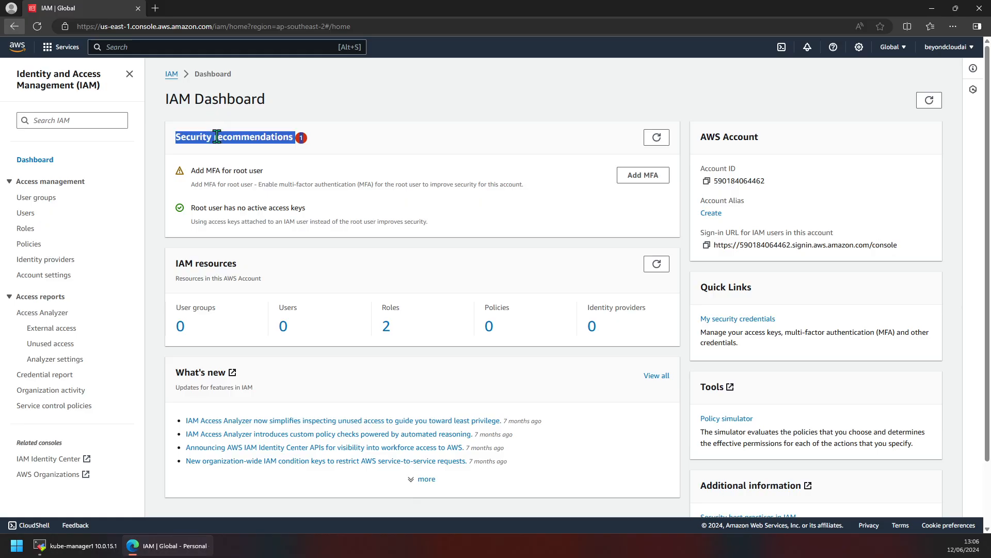
click(299, 140)
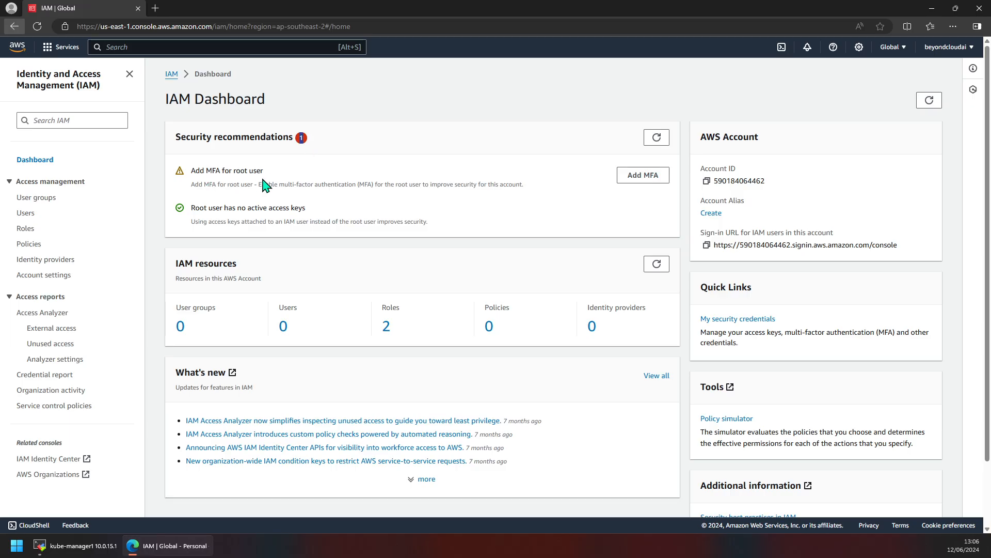
drag(273, 175, 191, 171)
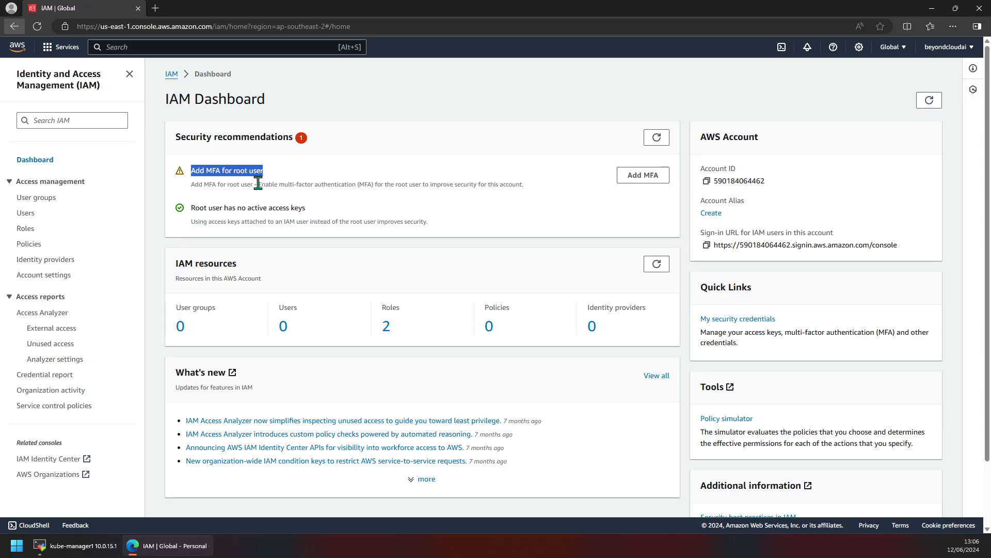
triple_click(477, 187)
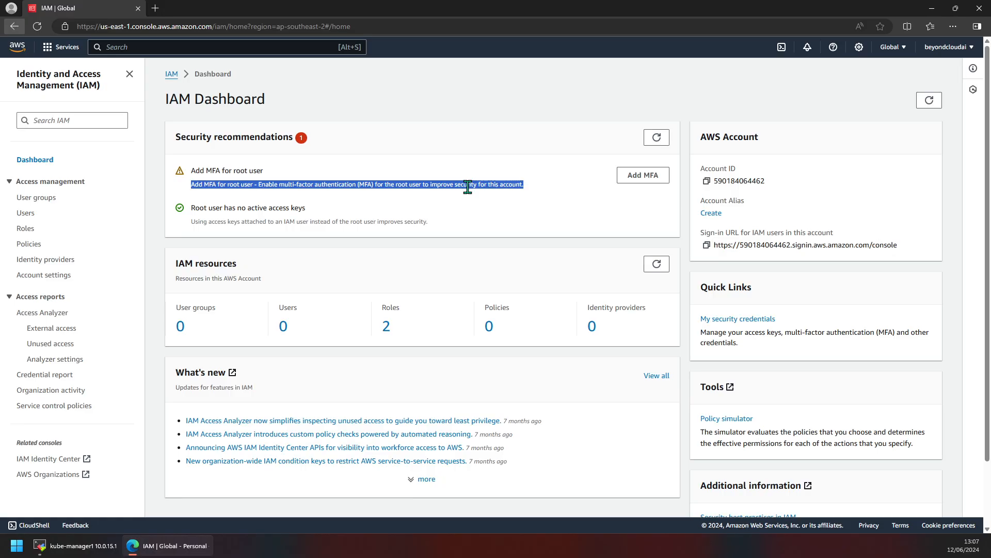
triple_click(785, 245)
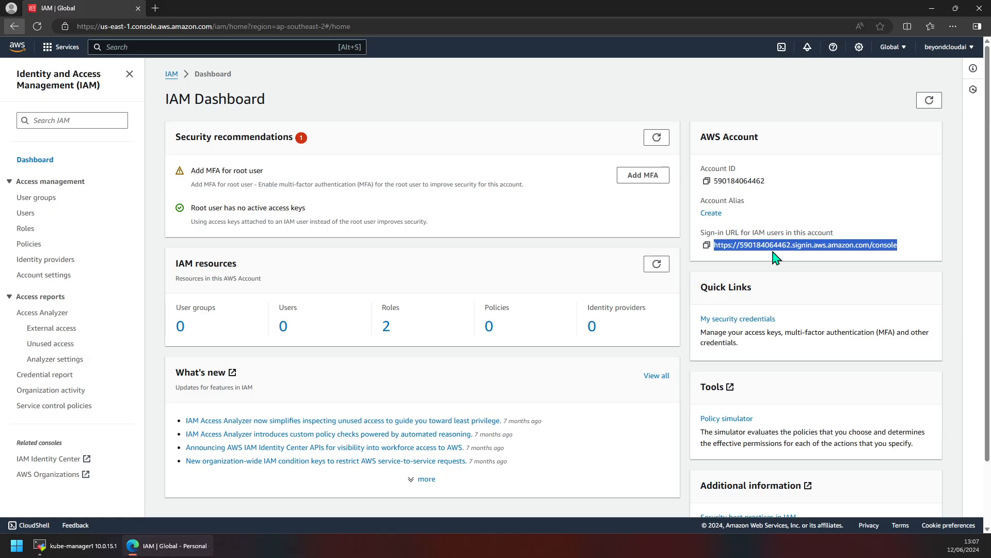
Step: Copy the IAM users' sign-in URL and open Edge's menu for a private window
triple_click(748, 244)
click(707, 245)
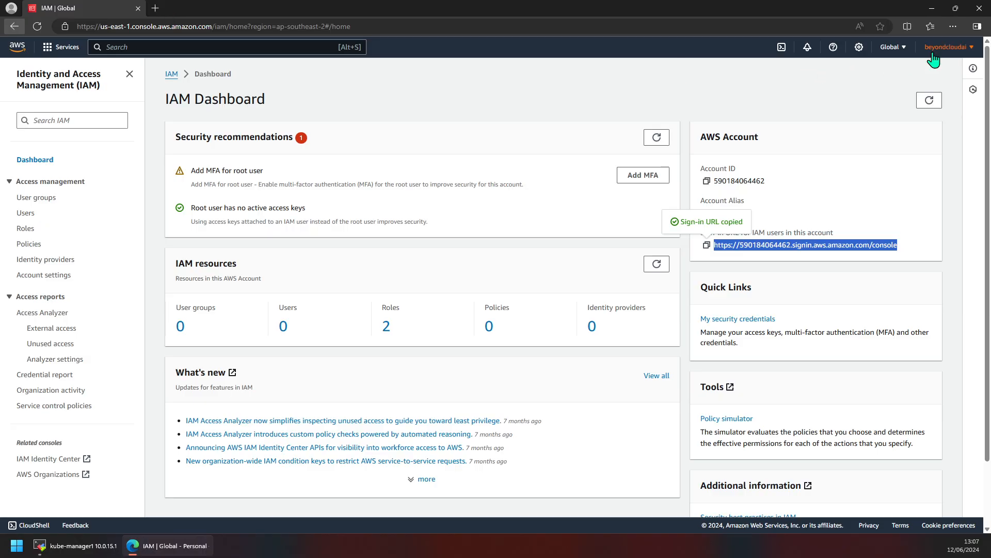
click(954, 28)
Step: Load the copied URL in a new InPrivate window and inspect the Sign in as IAM user form
click(885, 74)
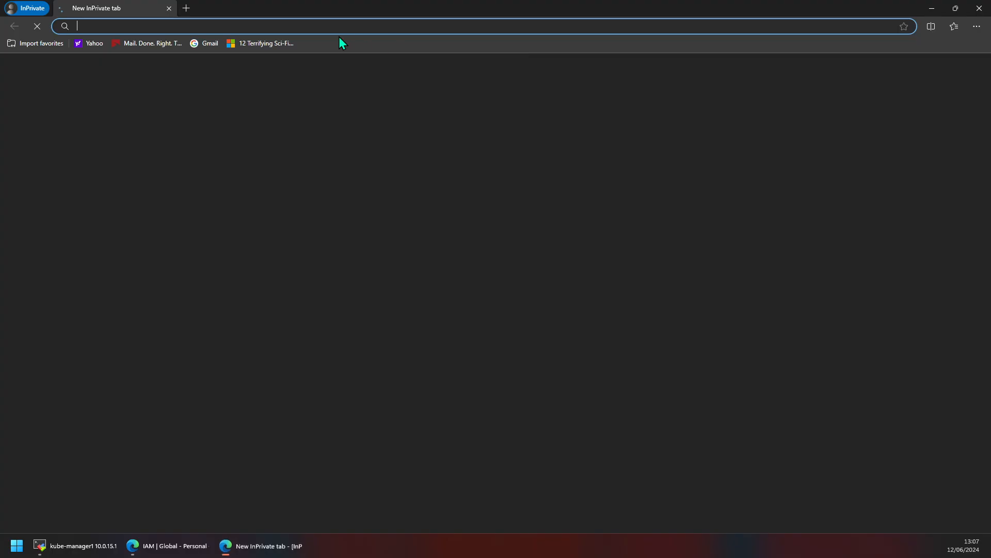
key(ctrl+v)
key(Return)
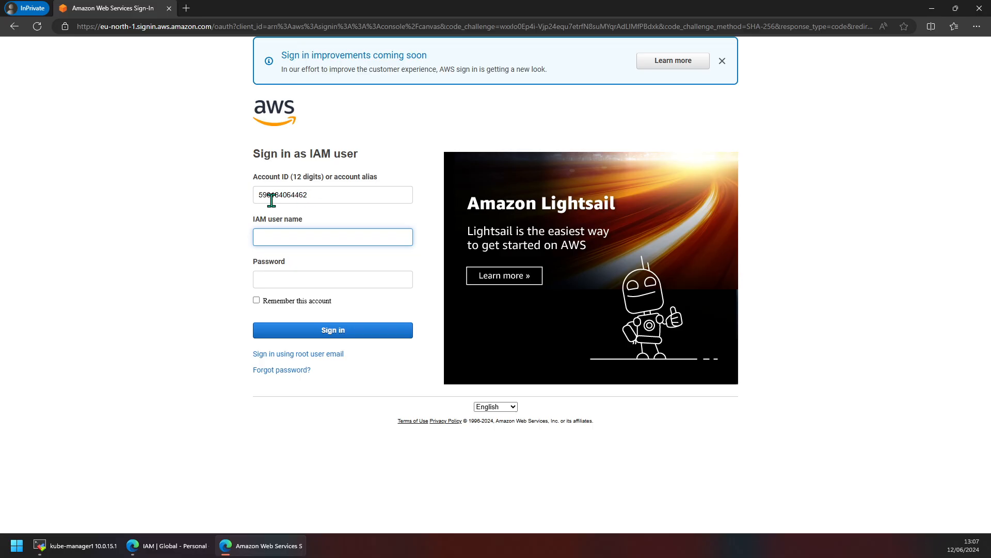
click(270, 237)
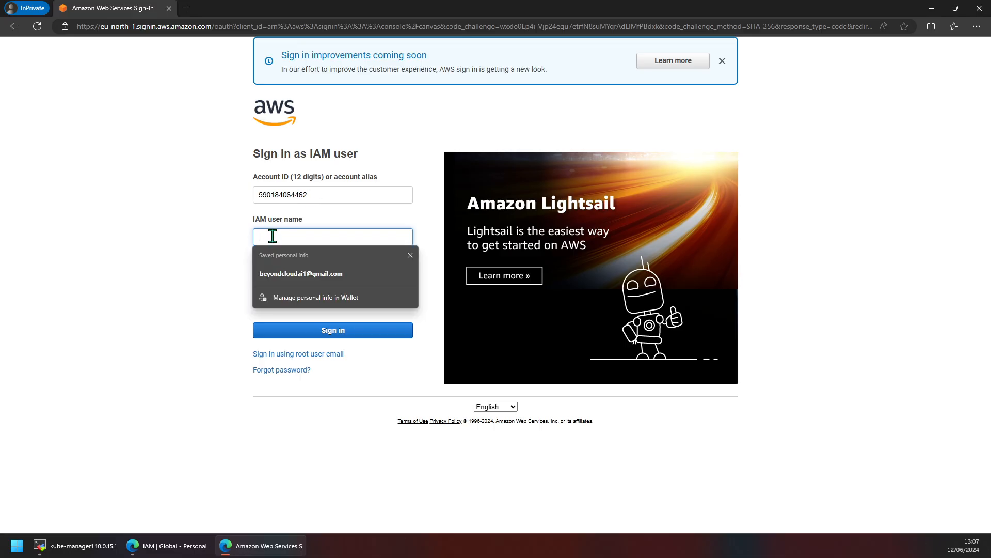
click(230, 241)
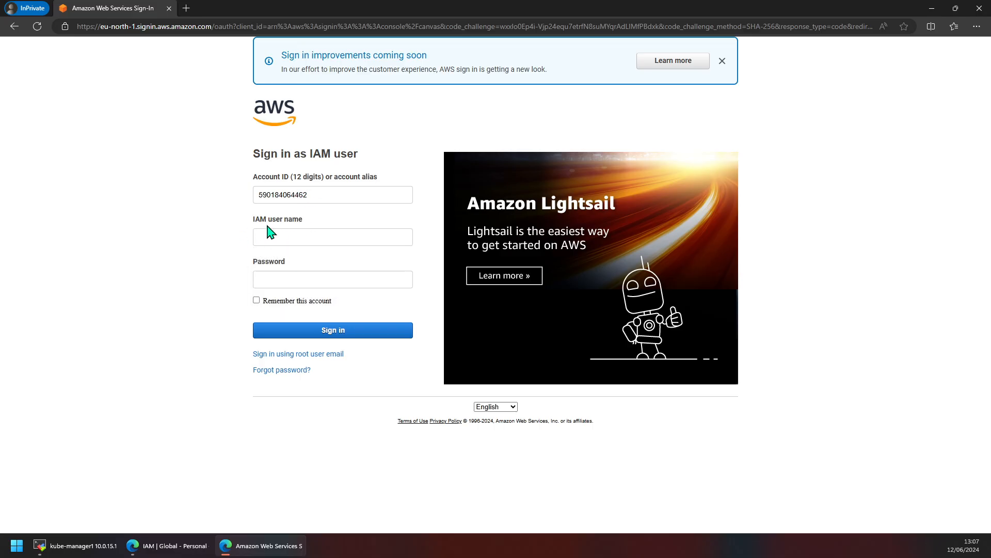
click(273, 274)
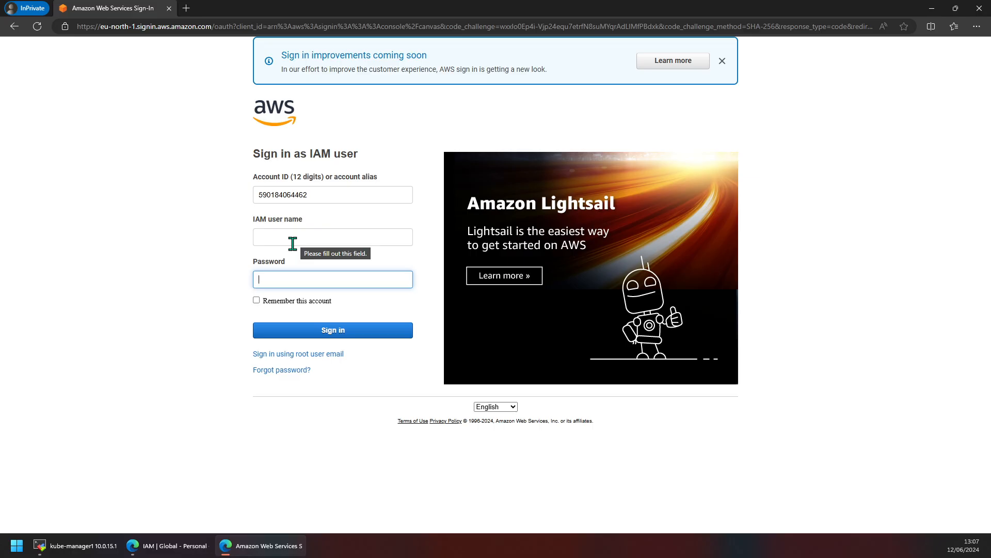
click(264, 235)
click(226, 248)
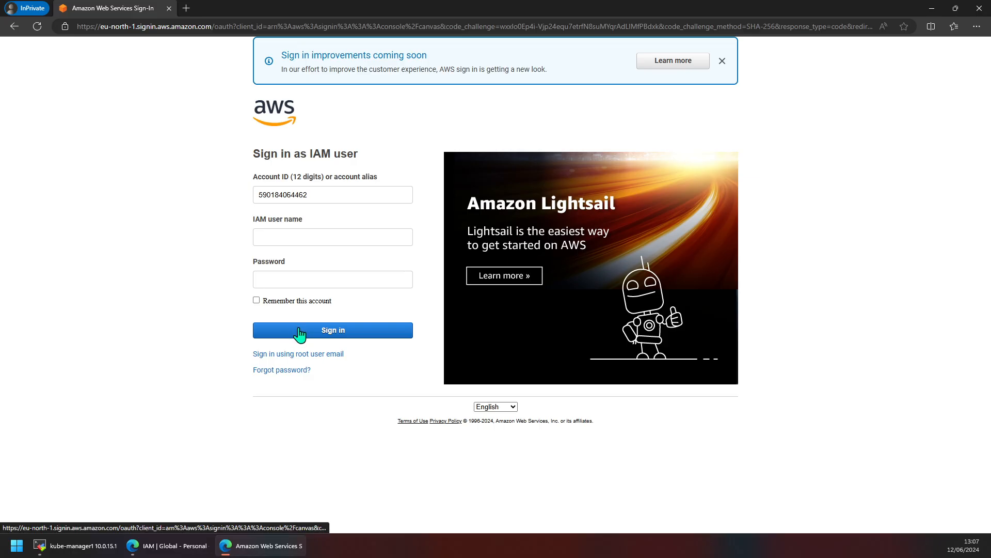
double_click(296, 196)
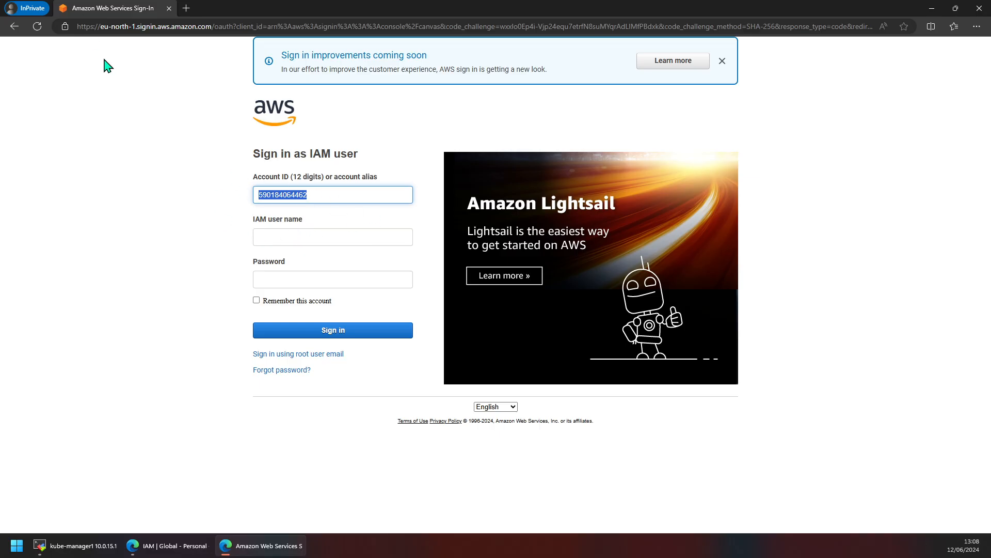
Step: Close the InPrivate window and choose Add MFA on the root user recommendation
click(985, 7)
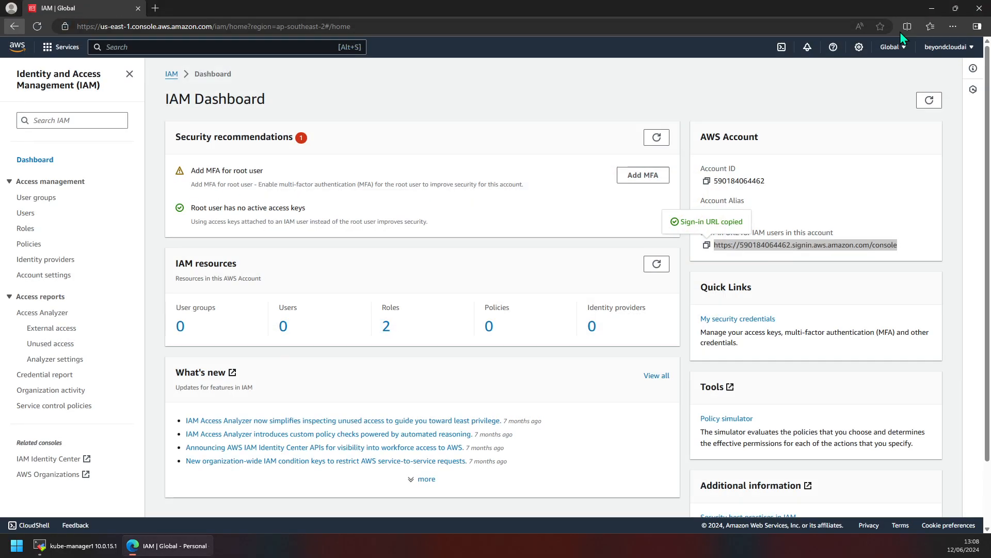
triple_click(731, 247)
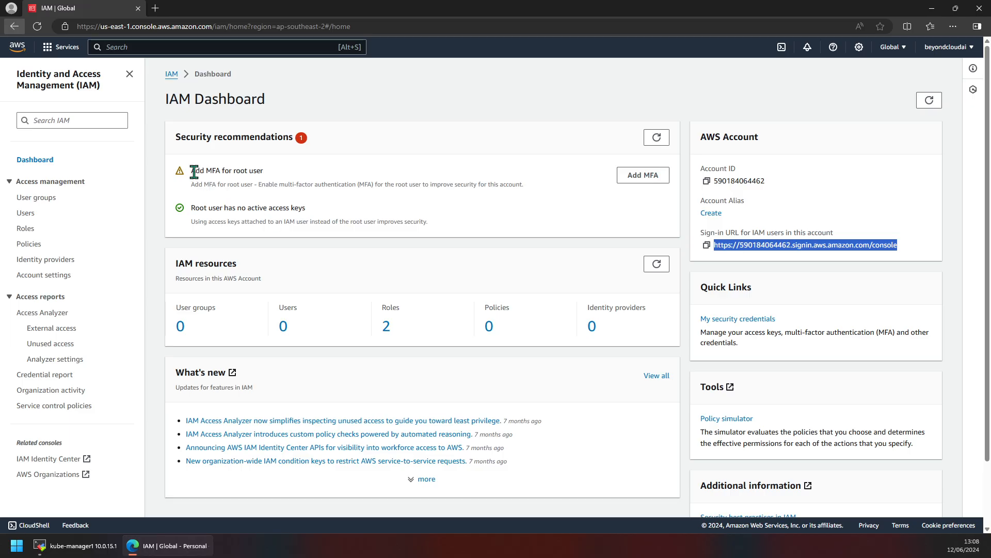
drag(190, 170, 262, 173)
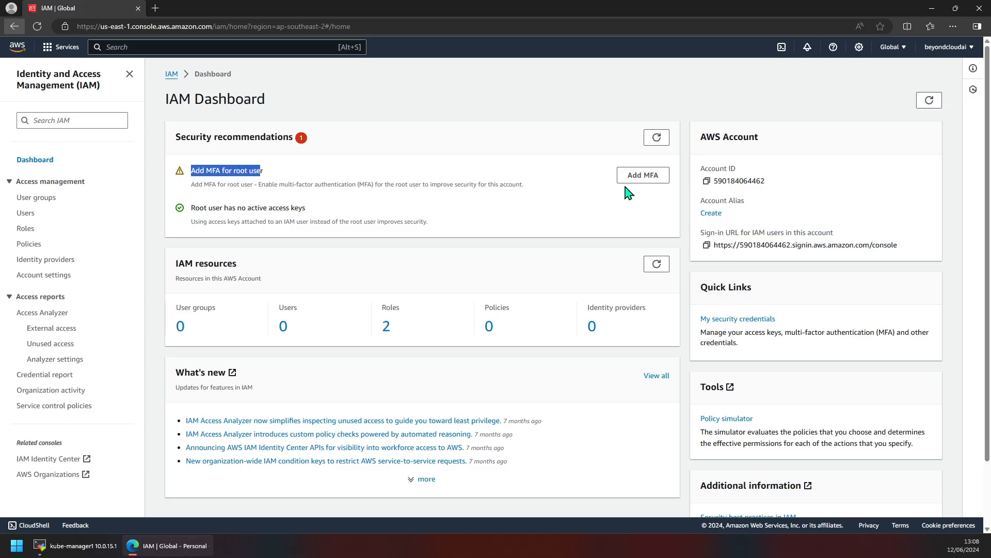
click(643, 176)
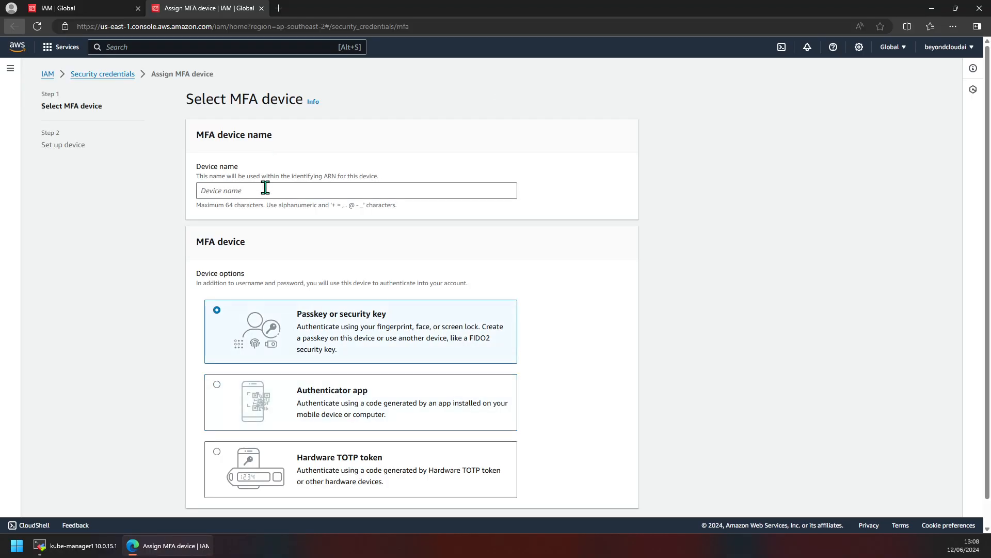
Step: Name the device root_user_mfa, select Authenticator app as the MFA type, and continue
click(264, 190)
text(root_user_mfa)
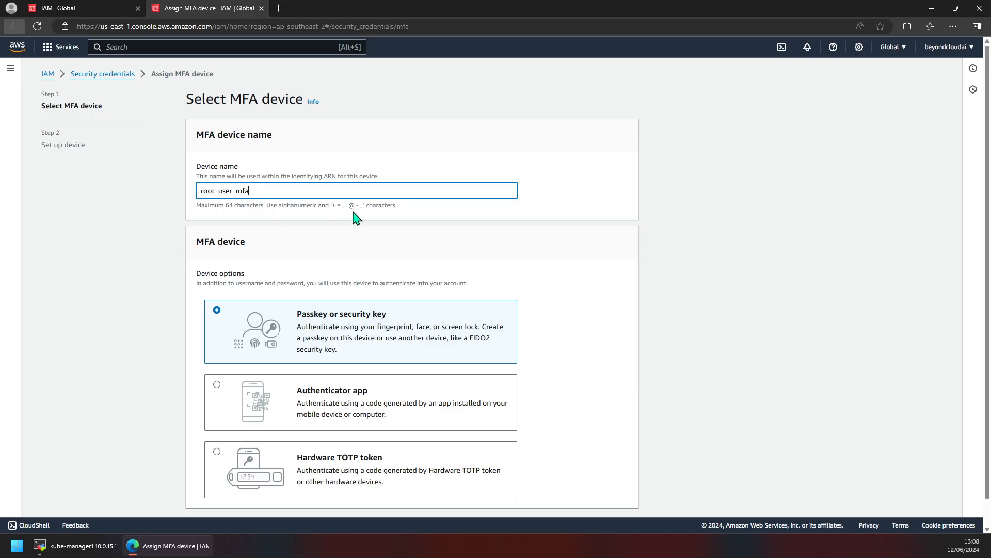
click(407, 222)
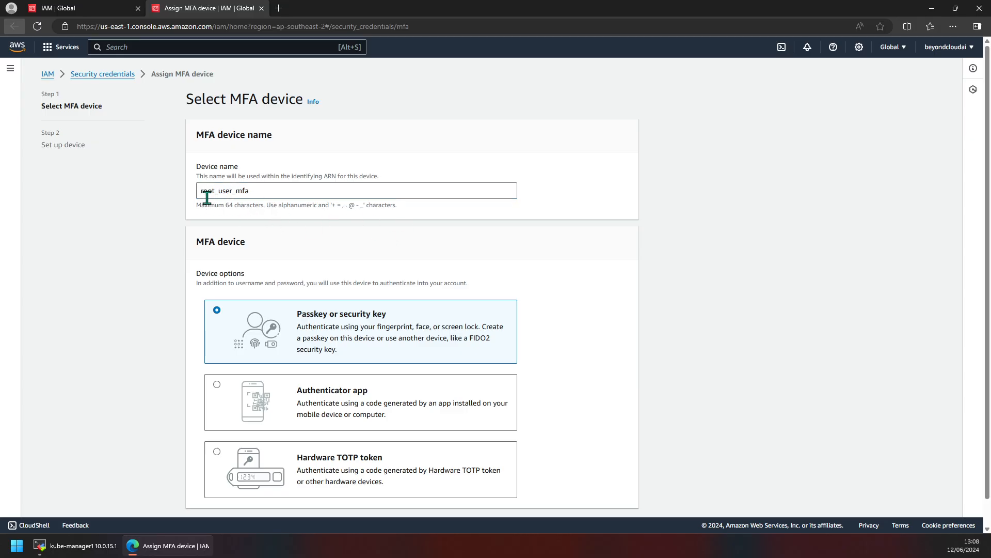
scroll(308, 250, down, 1)
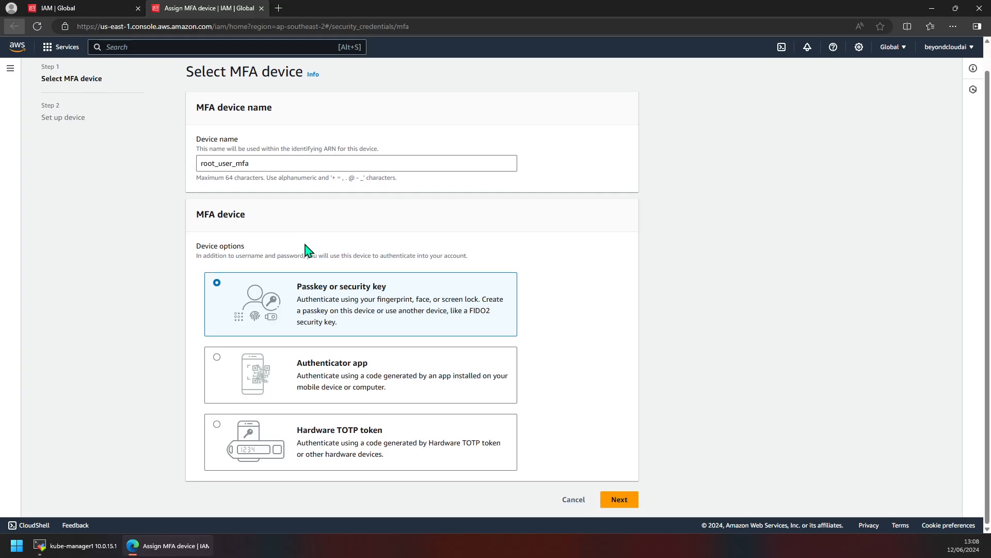
click(336, 367)
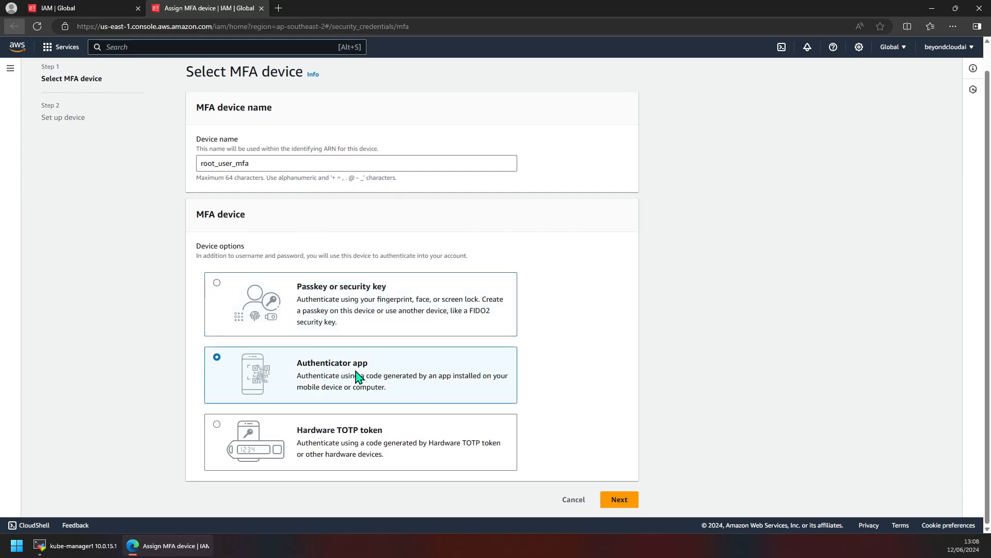
click(619, 499)
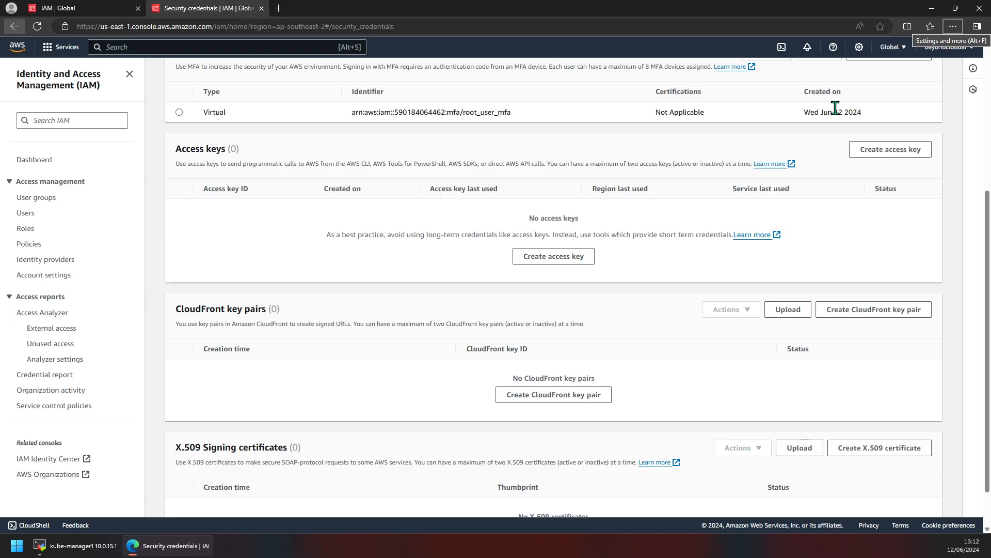
Step: Close the Security credentials tab and reload the IAM Dashboard to show zero recommendations
drag(834, 112, 899, 112)
scroll(363, 302, down, 1)
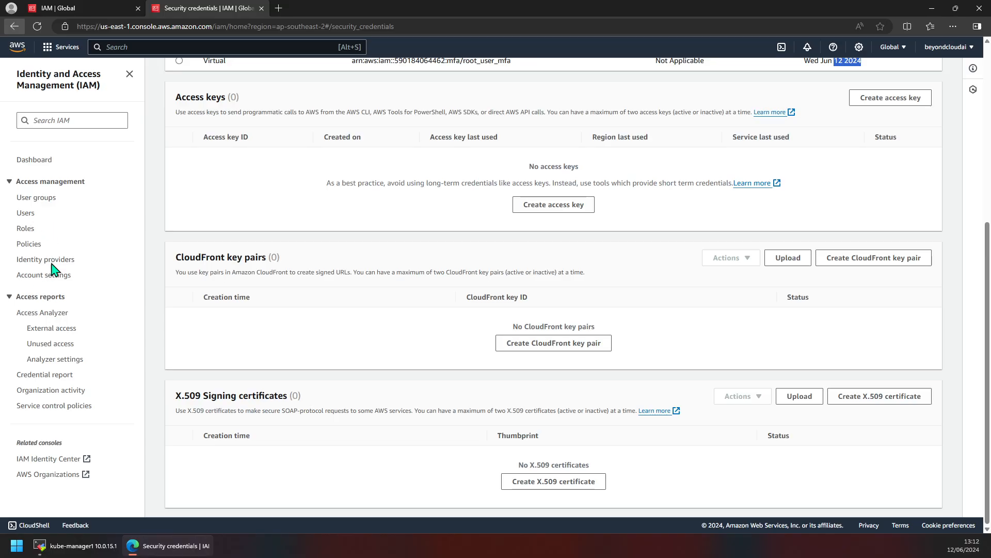
scroll(349, 310, up, 1)
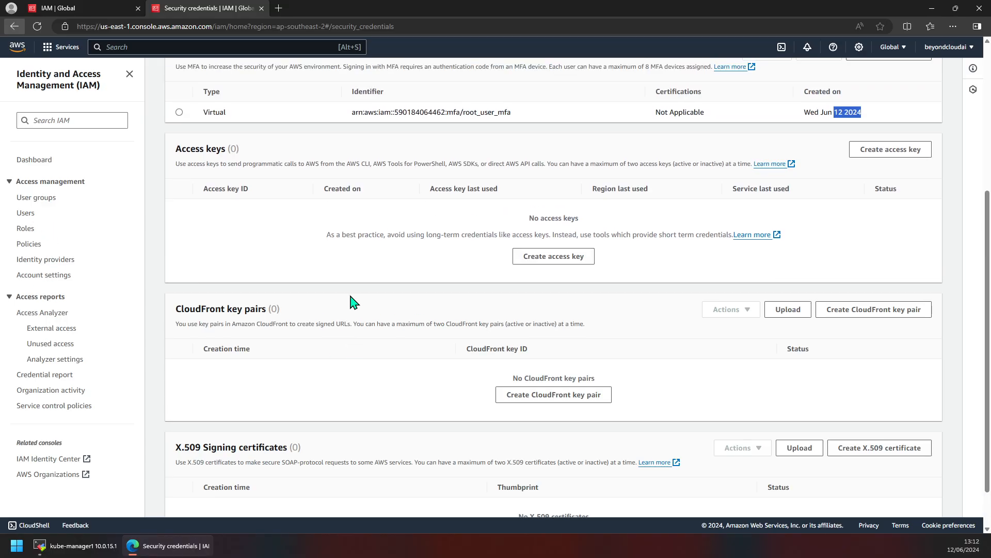
middle_click(218, 13)
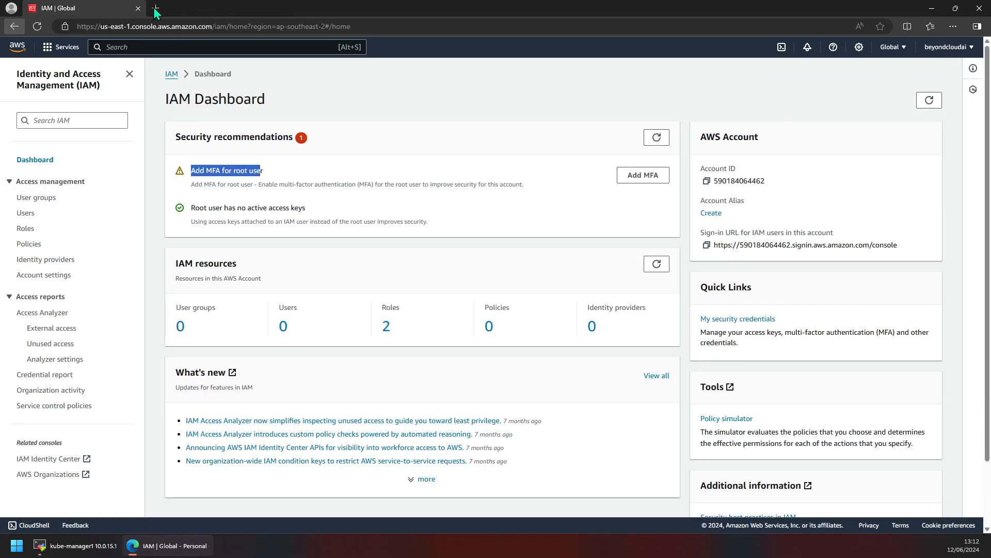
click(37, 26)
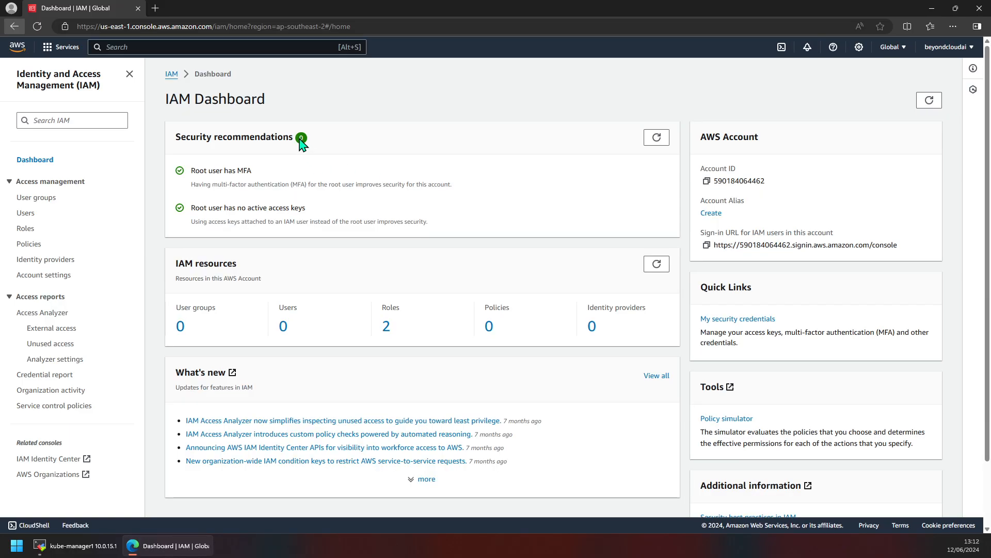
click(287, 331)
Step: Open Billing and Cost Management from the account menu and dismiss its notice banners
click(949, 47)
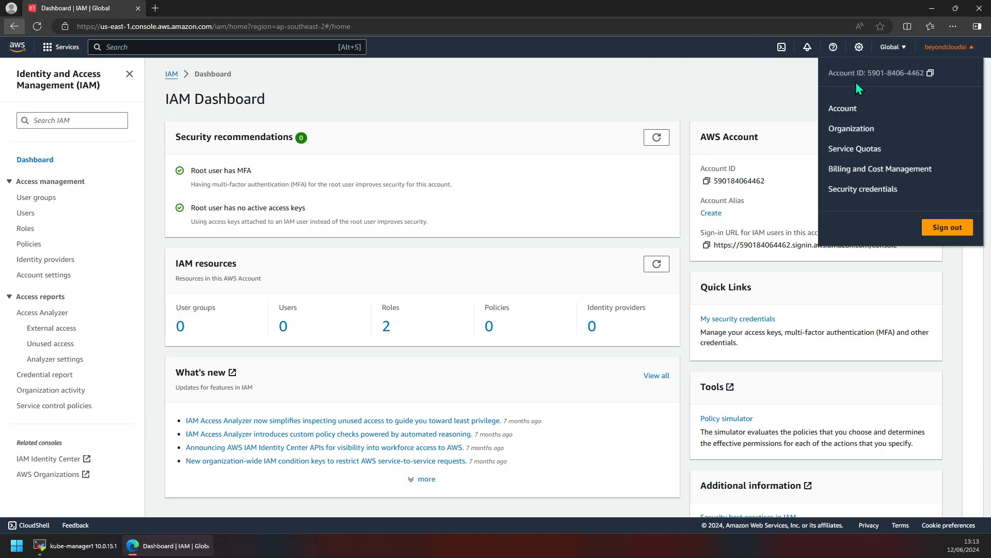
click(833, 110)
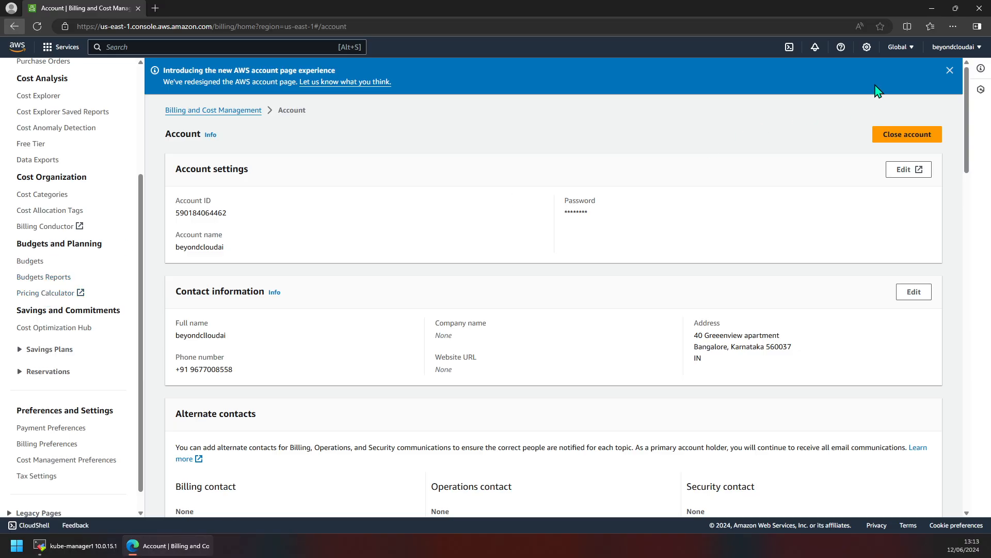
click(954, 47)
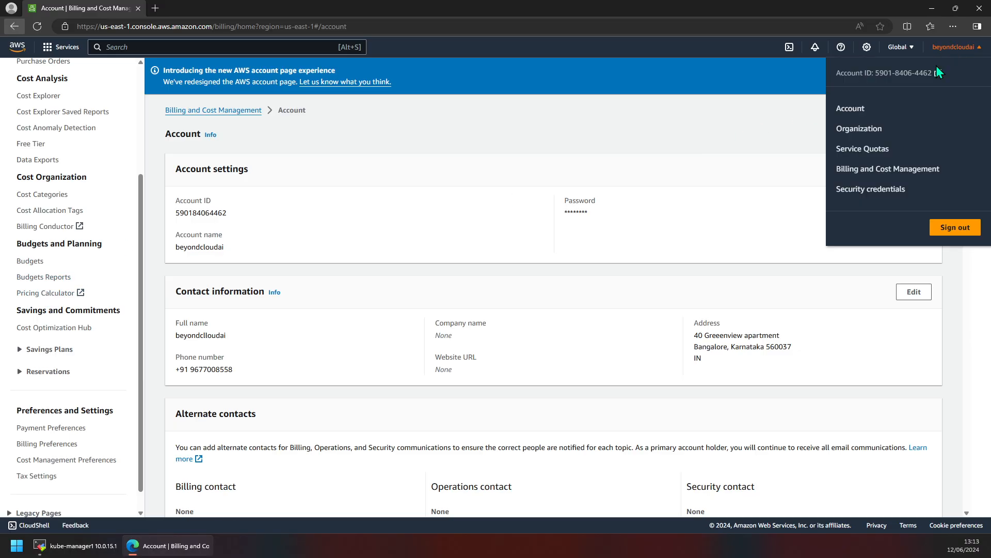
click(853, 175)
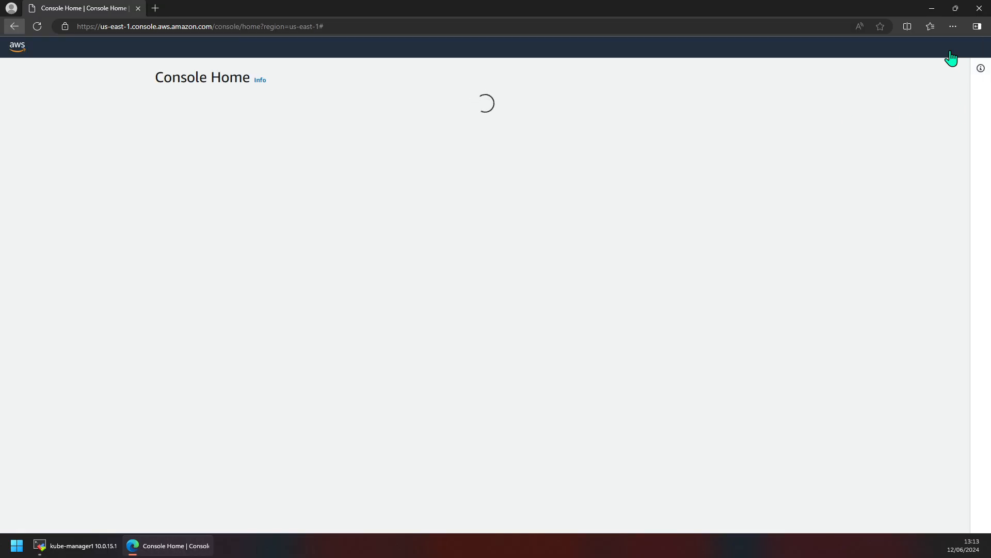
click(952, 47)
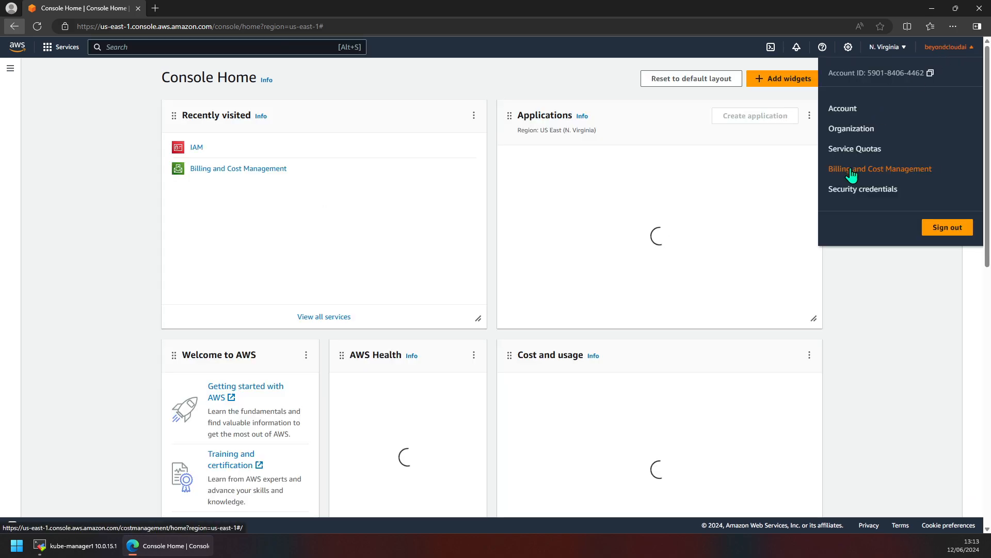
click(876, 176)
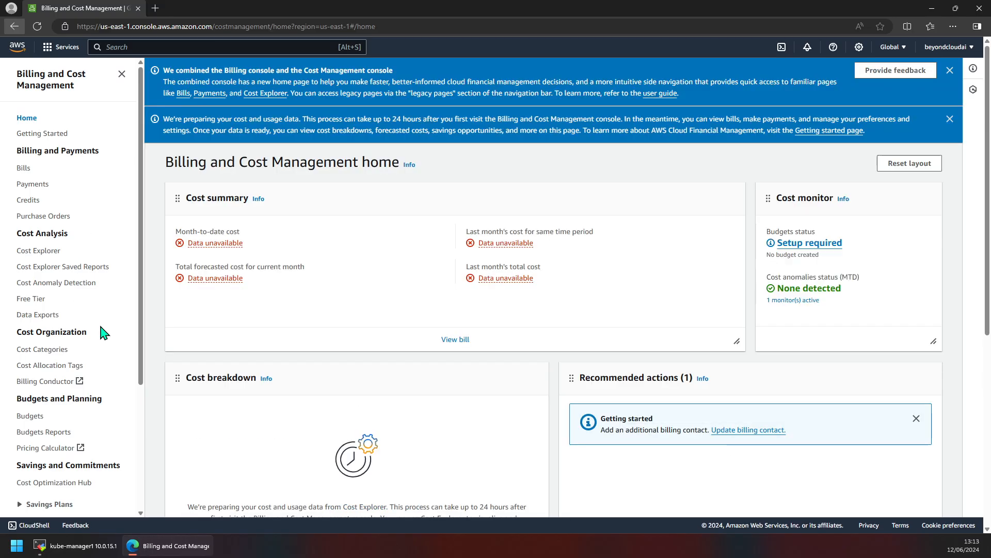
click(953, 74)
Step: Go to budget setup from the Budgets status, review the AWS Budgets page, and start a new budget
click(950, 72)
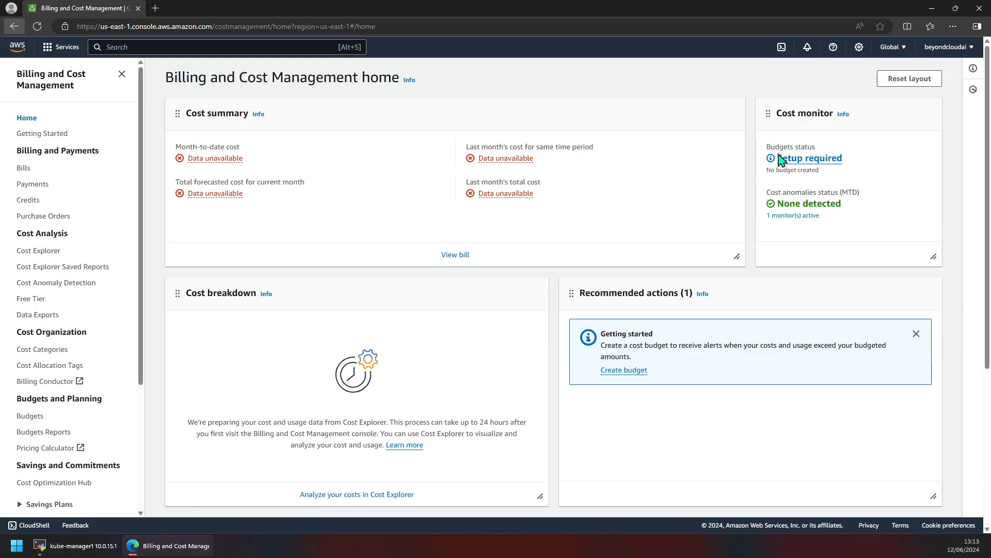
scroll(70, 291, down, 3)
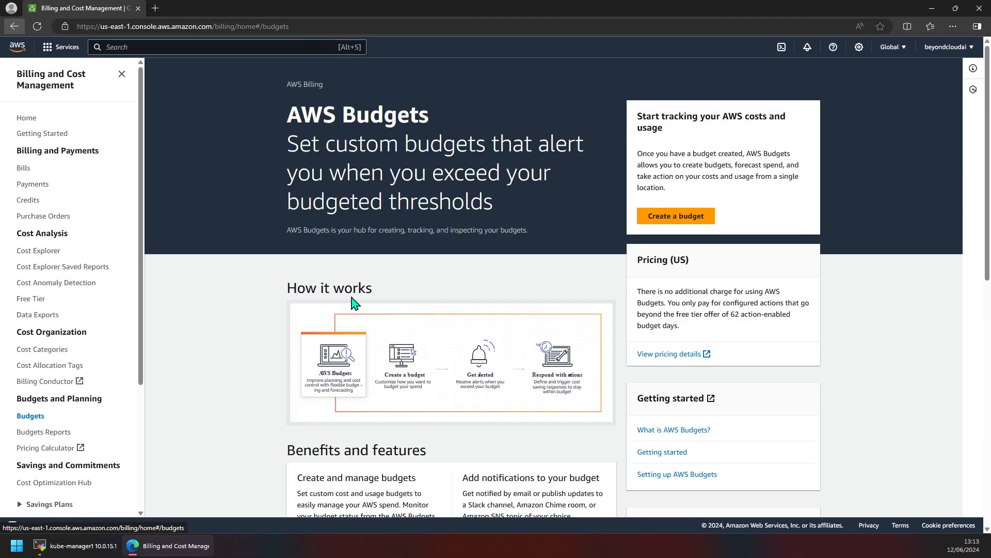
scroll(380, 306, down, 2)
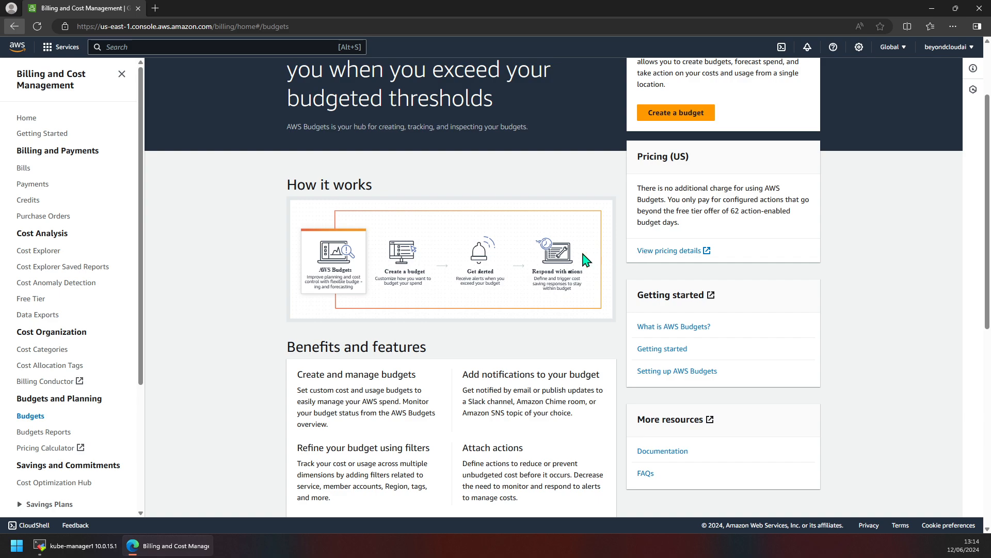
scroll(580, 269, up, 1)
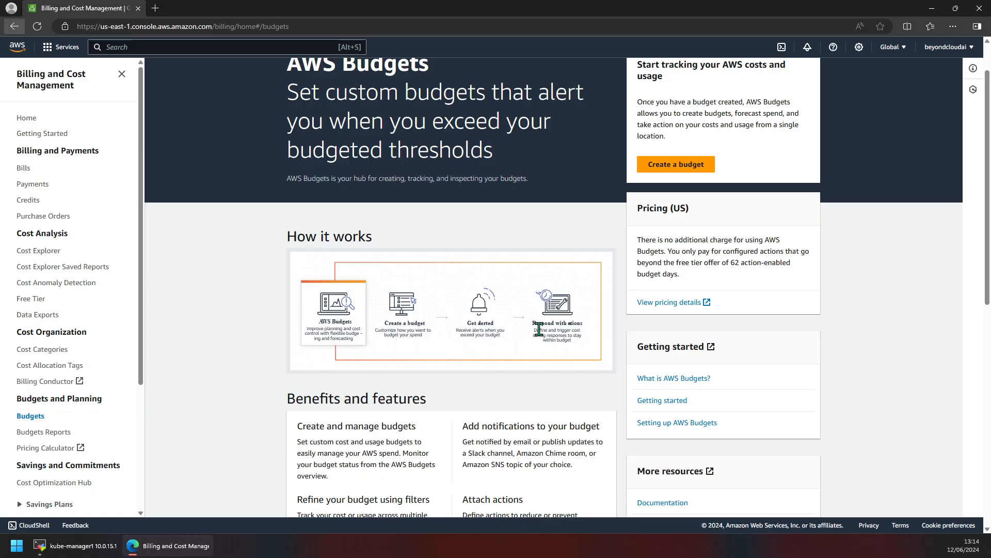
scroll(536, 326, up, 1)
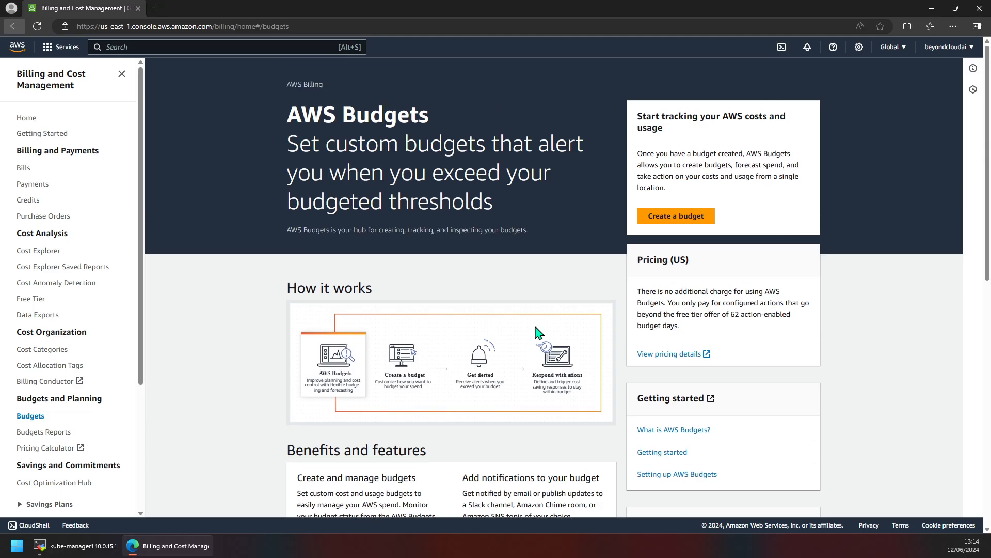
scroll(536, 331, down, 1)
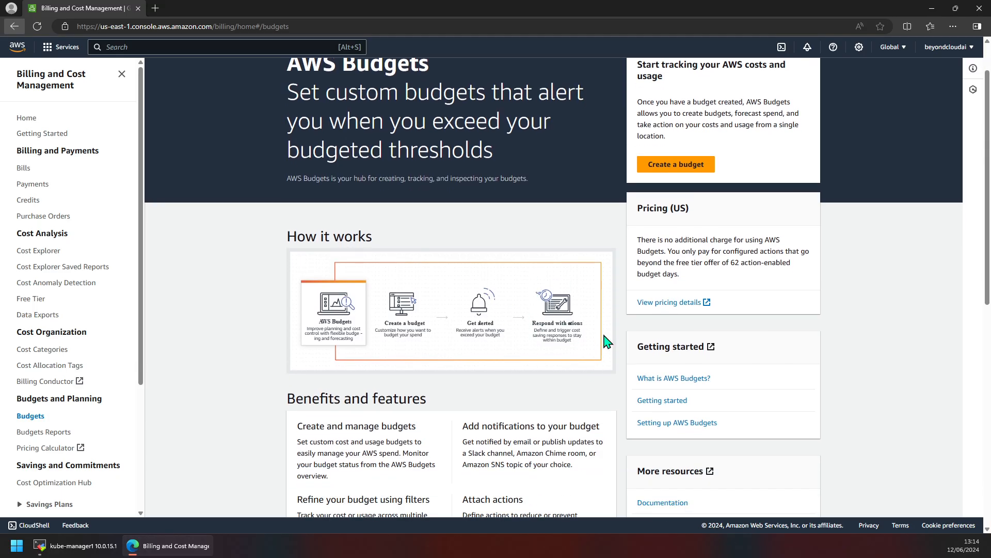
scroll(573, 321, down, 8)
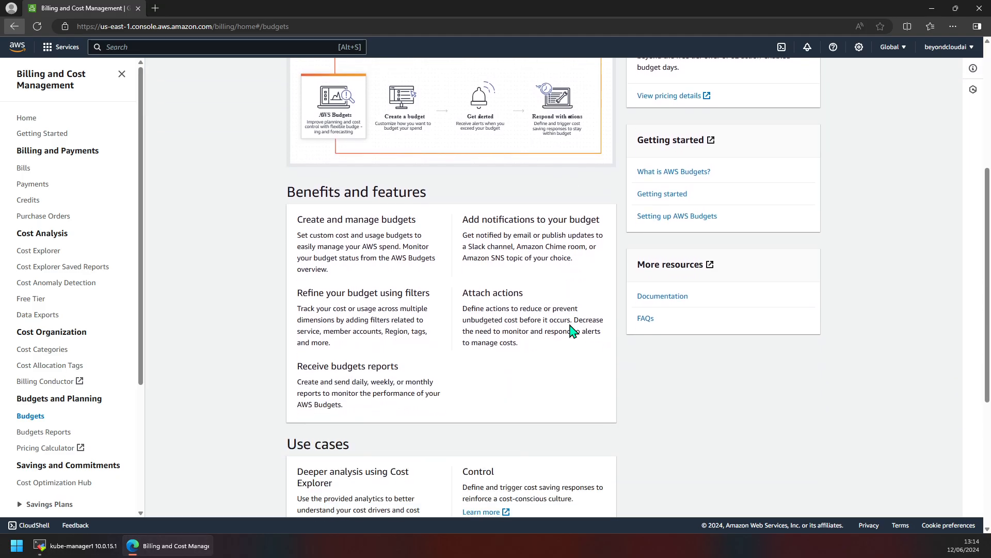
scroll(553, 338, down, 1)
scroll(556, 339, up, 10)
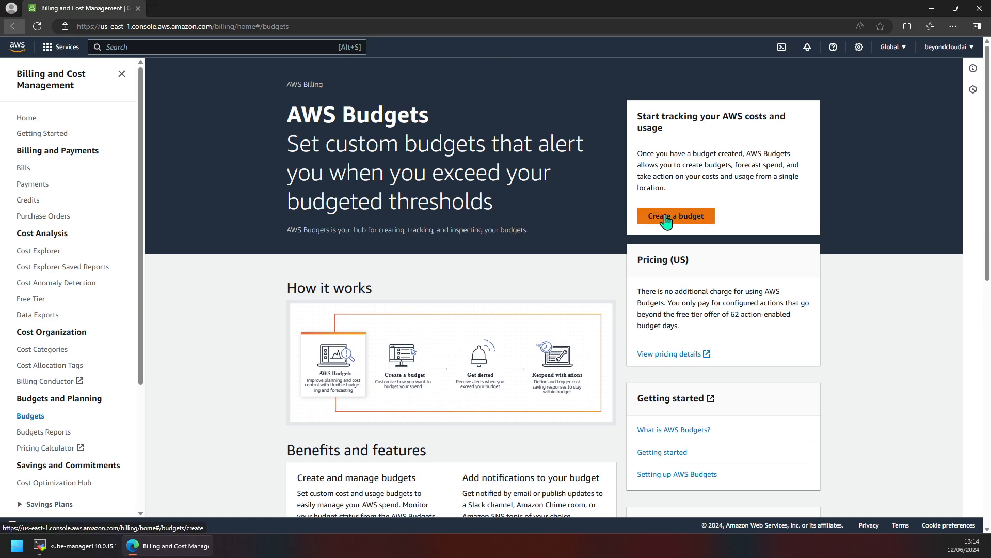
click(666, 221)
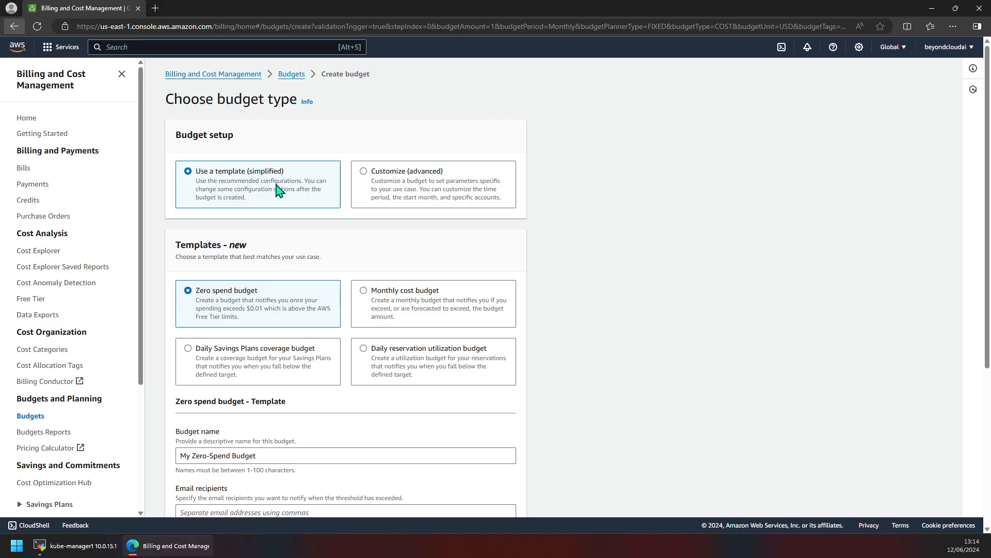
Step: Choose the Monthly cost budget template and set the budgeted amount to $20
scroll(271, 279, down, 1)
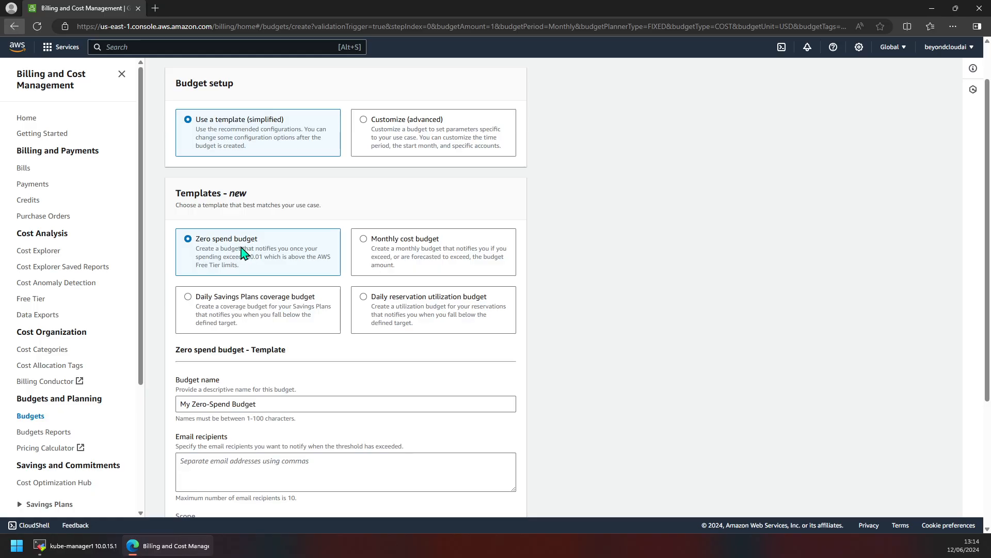
click(376, 250)
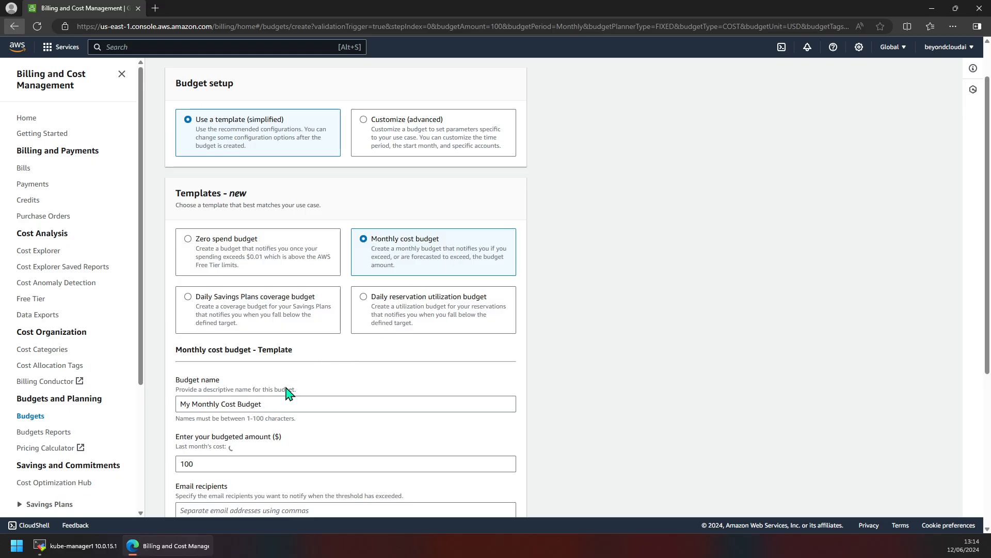
scroll(286, 394, down, 2)
click(201, 362)
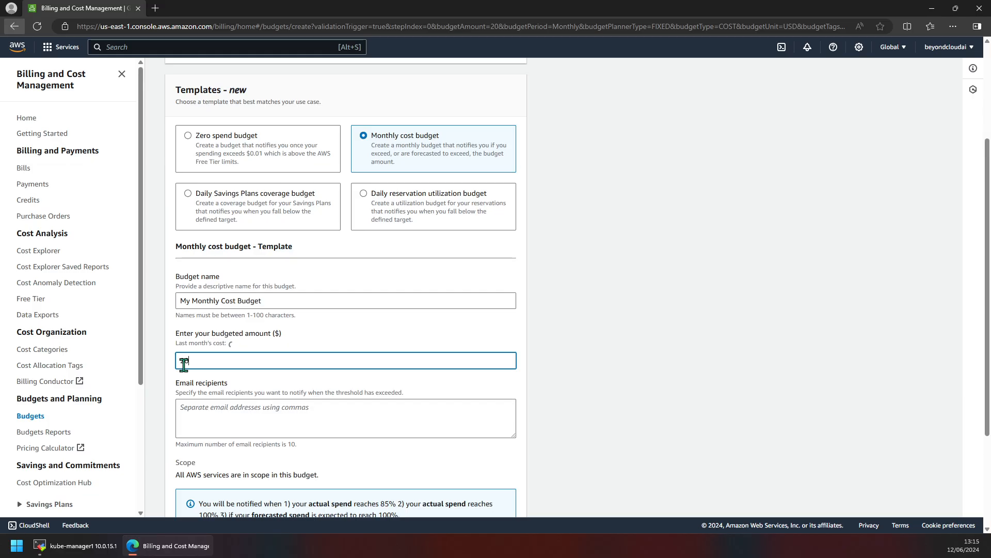
Step: Review the 85% and 100% actual spend alert thresholds in the template notice
scroll(185, 364, down, 2)
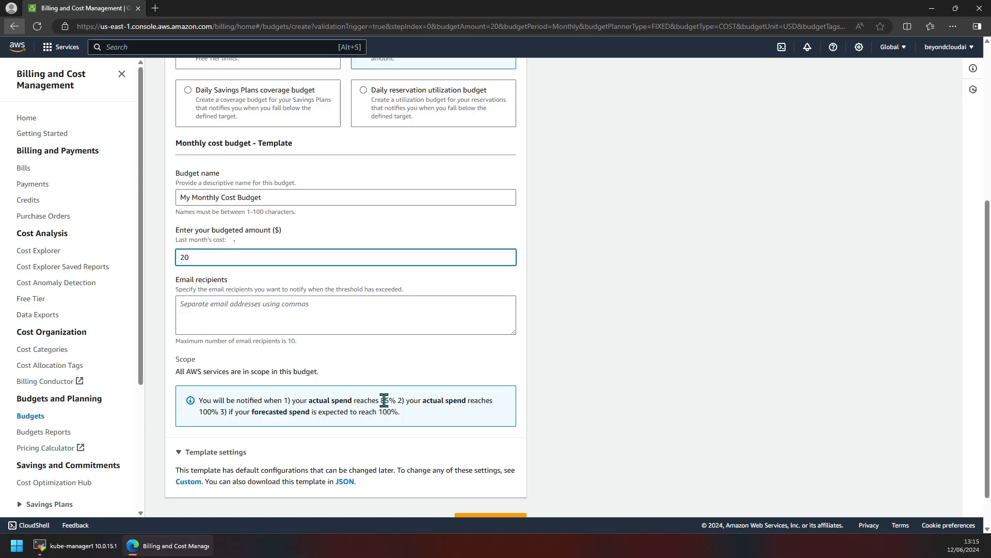
drag(397, 405, 333, 402)
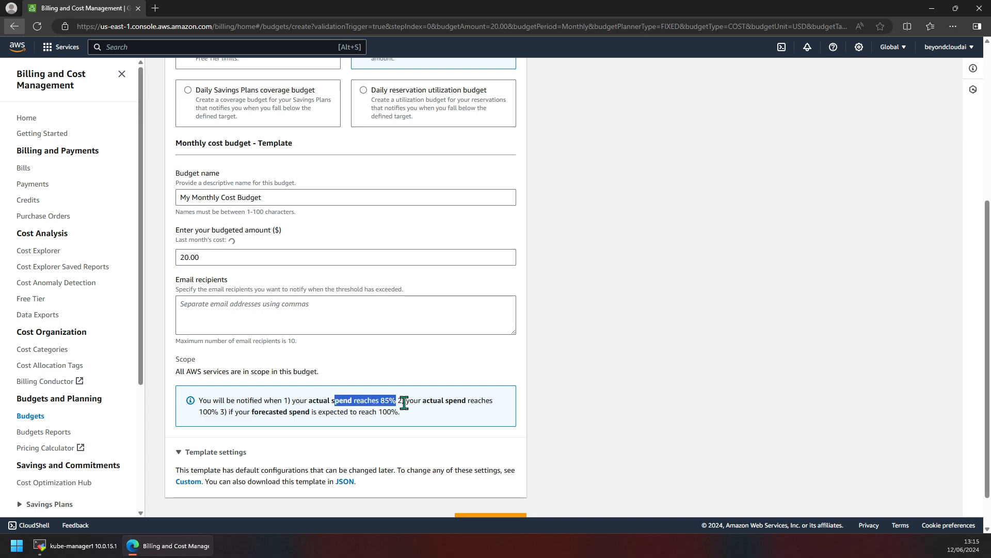
drag(403, 403, 217, 412)
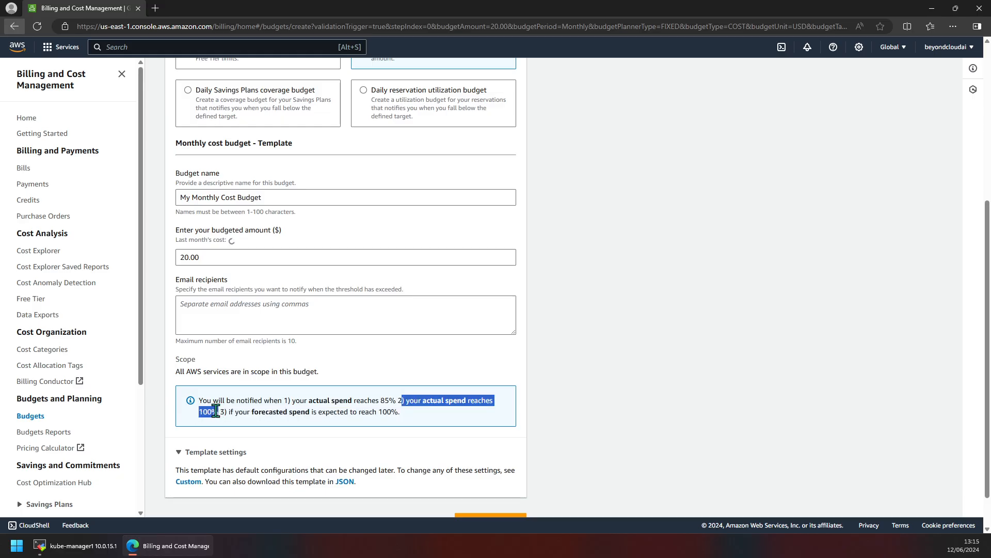
mouse_move(380, 401)
mouse_down()
mouse_move(414, 403)
mouse_move(397, 403)
mouse_up()
click(234, 411)
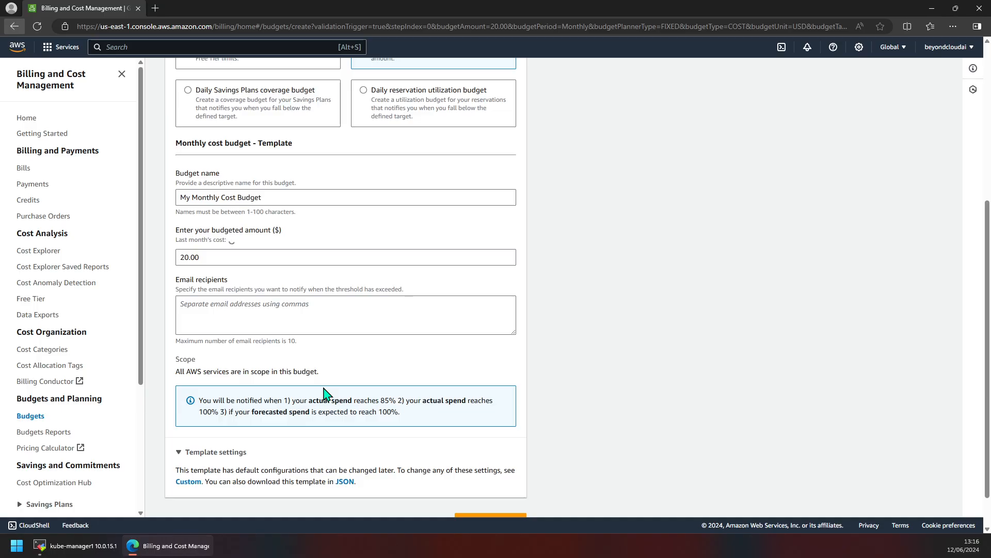
Step: Fill the Email recipients field with the account's saved email address from autofill
scroll(335, 357, down, 1)
scroll(349, 369, up, 1)
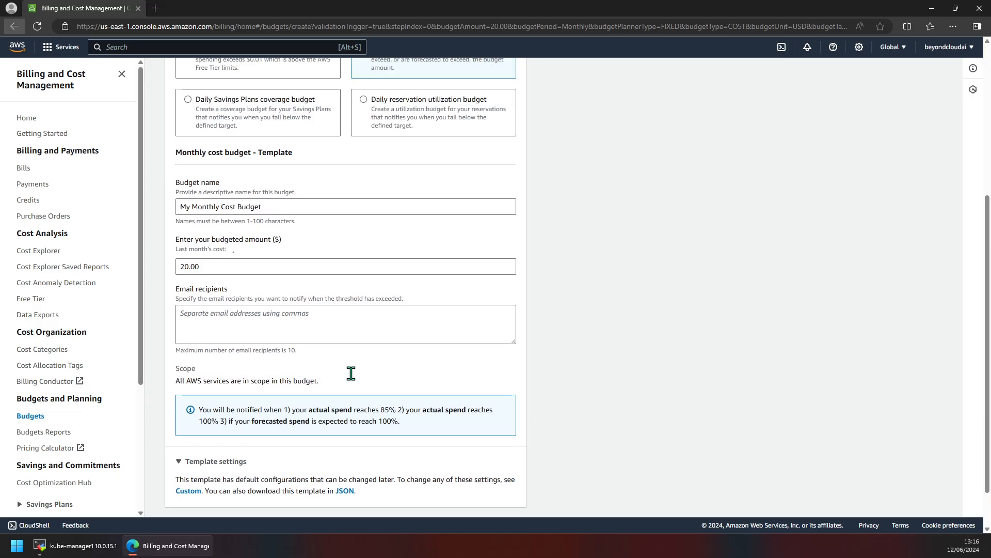
scroll(351, 373, up, 1)
scroll(350, 373, up, 3)
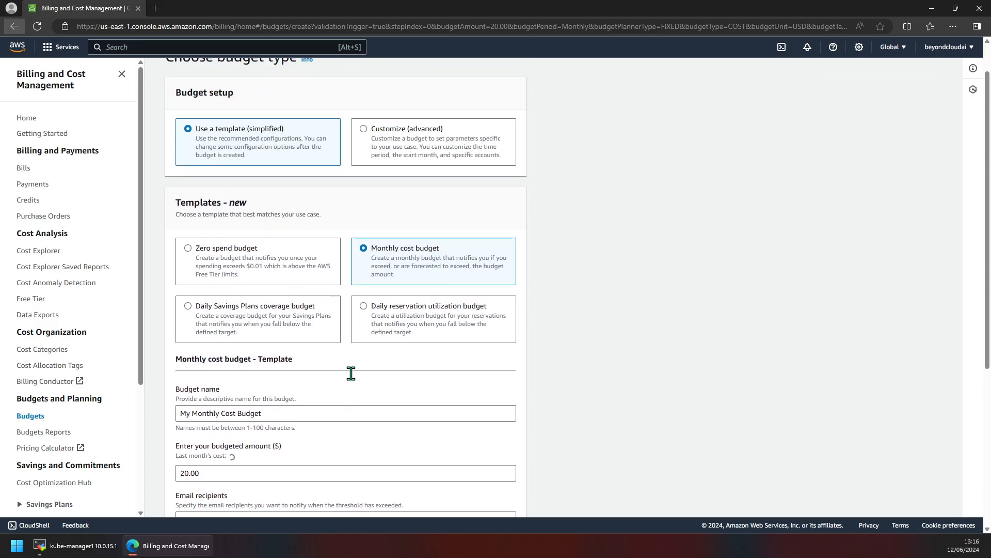
scroll(351, 373, up, 1)
scroll(351, 373, down, 4)
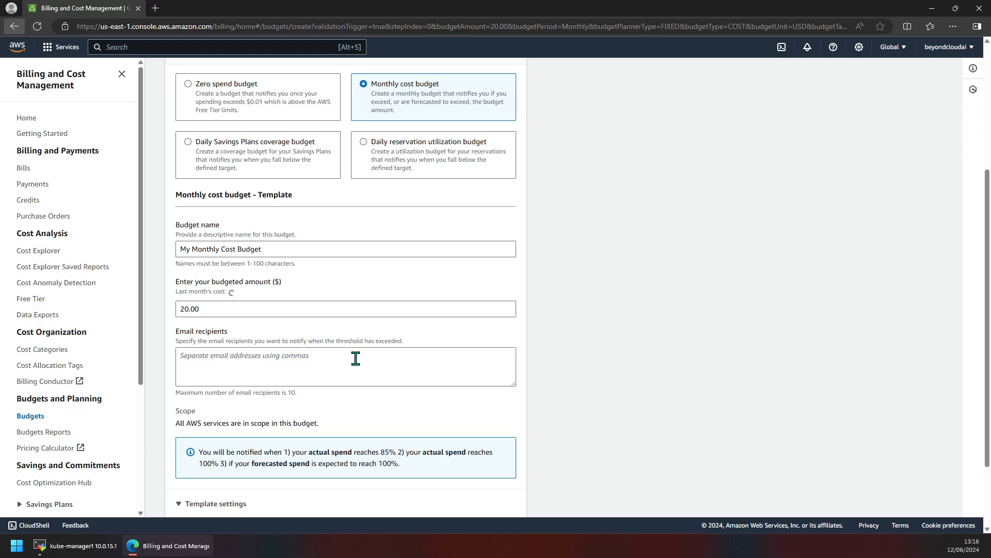
scroll(355, 358, down, 2)
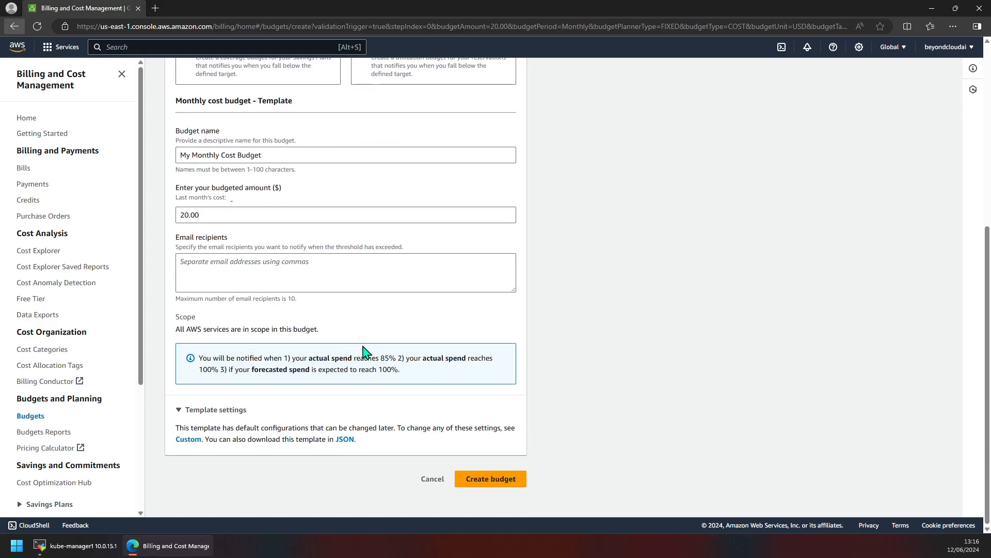
scroll(364, 351, up, 1)
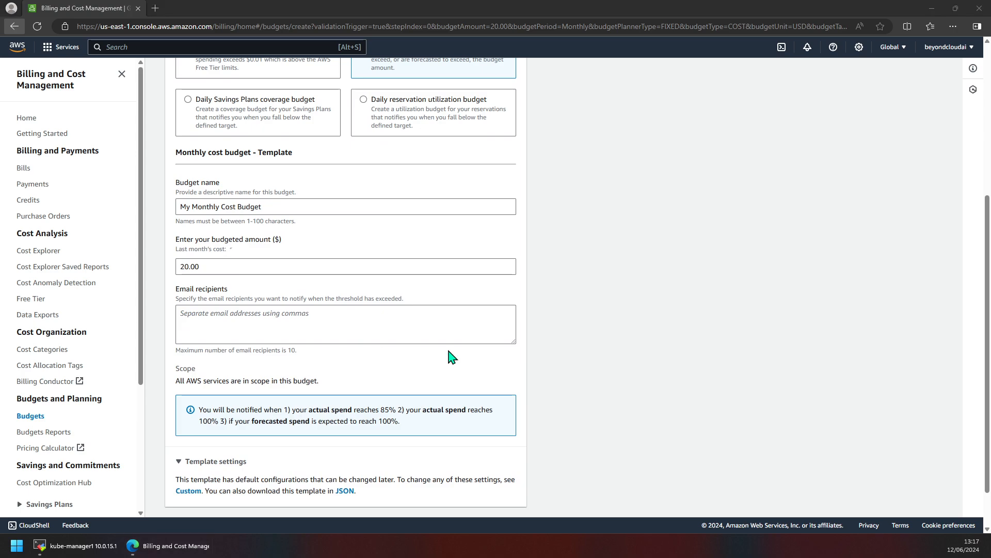
scroll(378, 381, down, 1)
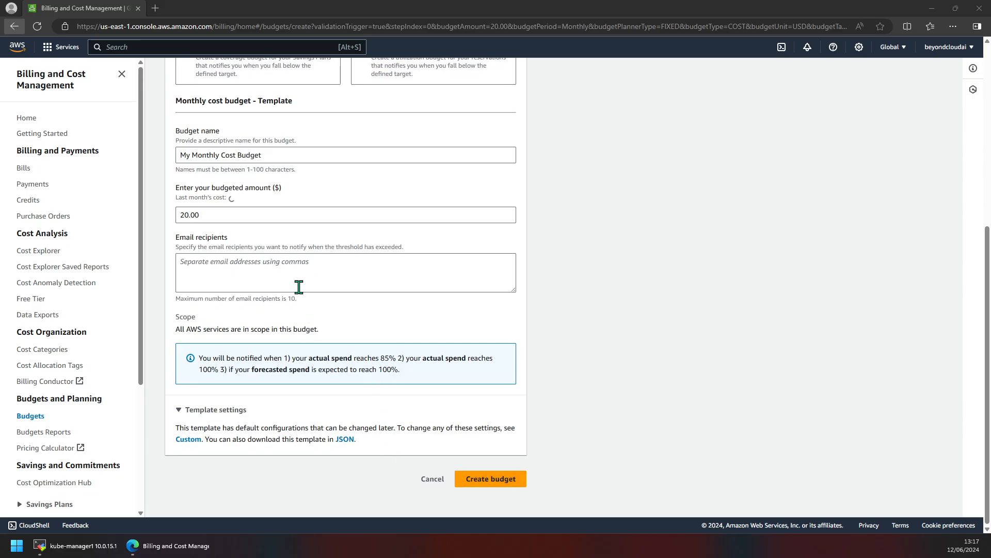
click(299, 287)
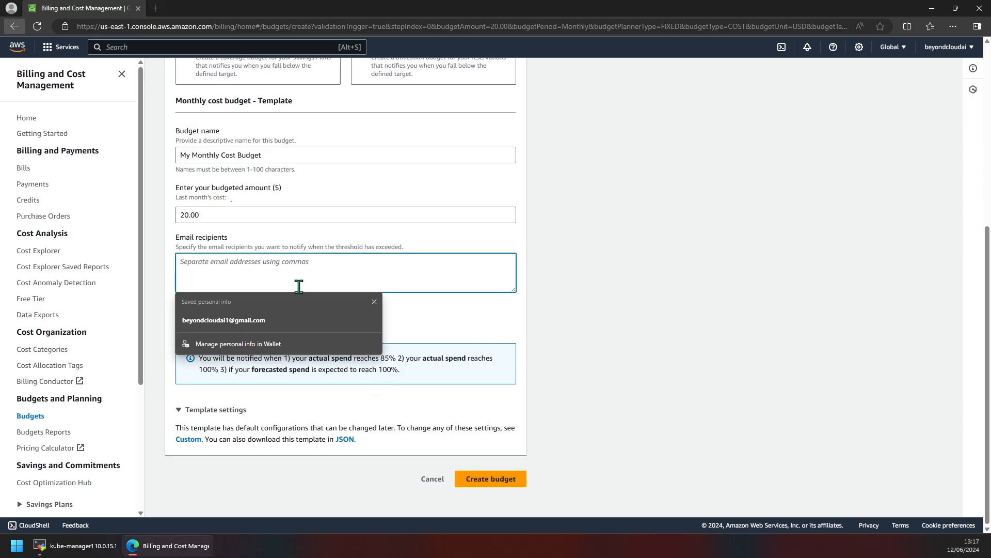
click(253, 324)
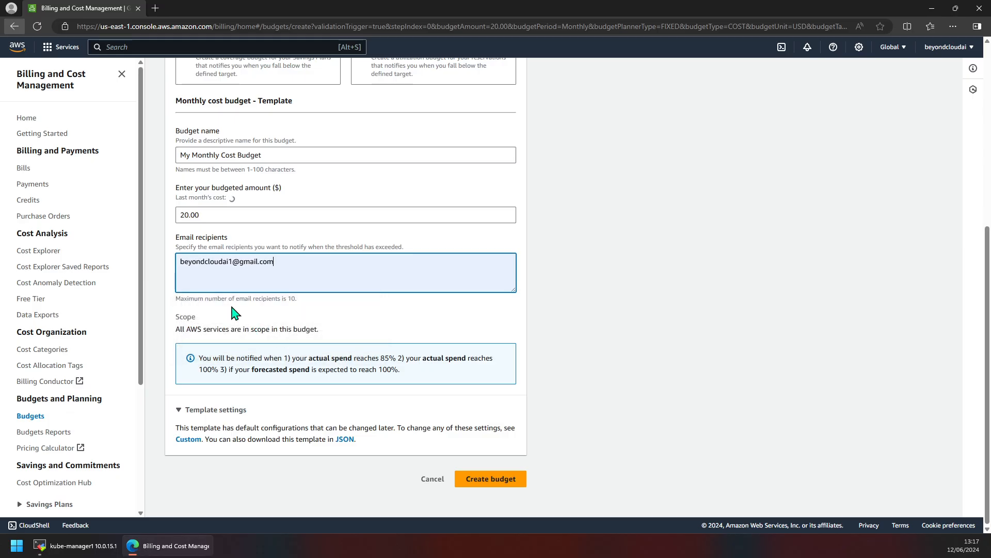
Step: Dismiss the autofill suggestions and create My Monthly Cost Budget at $20
click(507, 479)
click(389, 276)
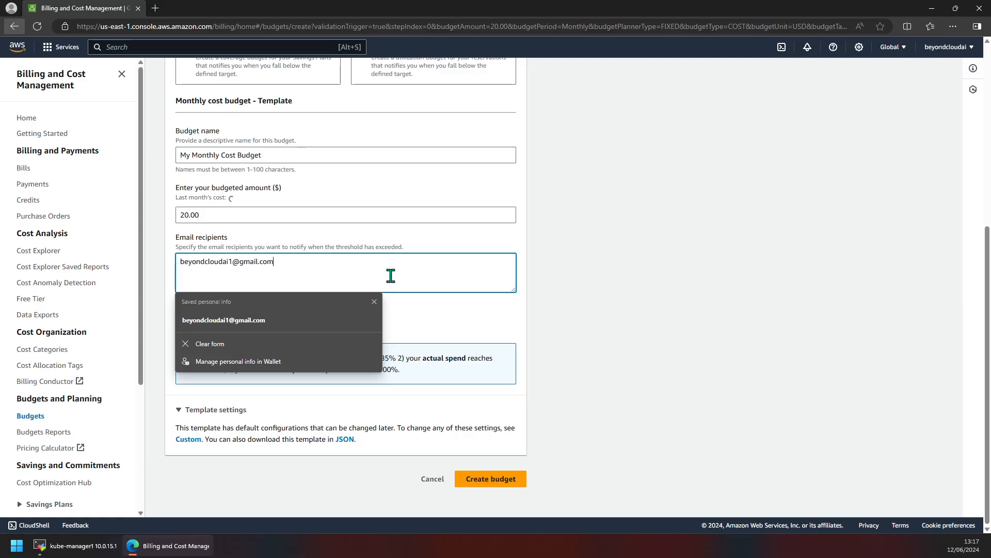
click(505, 342)
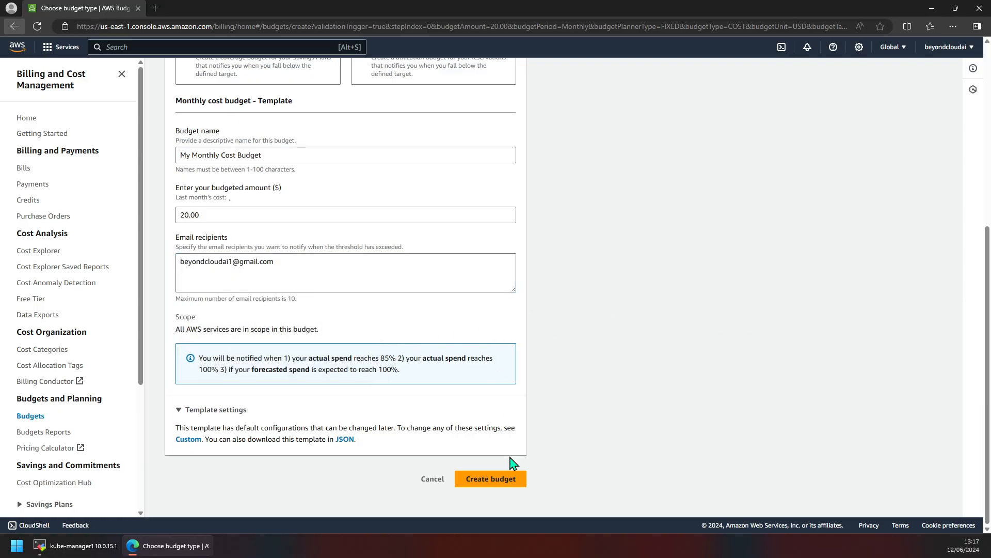
click(500, 480)
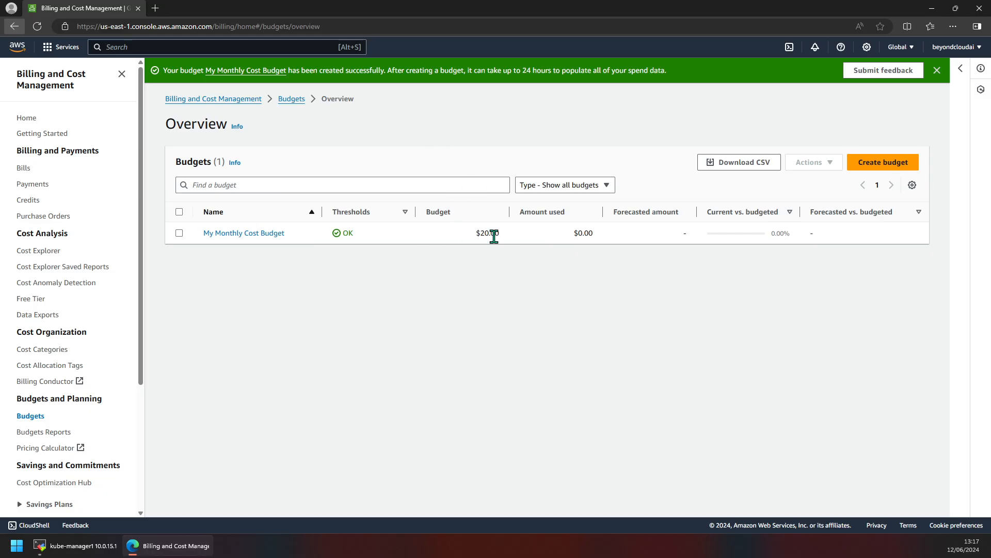
Step: Confirm My Monthly Cost Budget shows $20.00 in the Budgets overview
drag(480, 232, 454, 292)
Step: Return to Console Home via the AWS logo
click(15, 47)
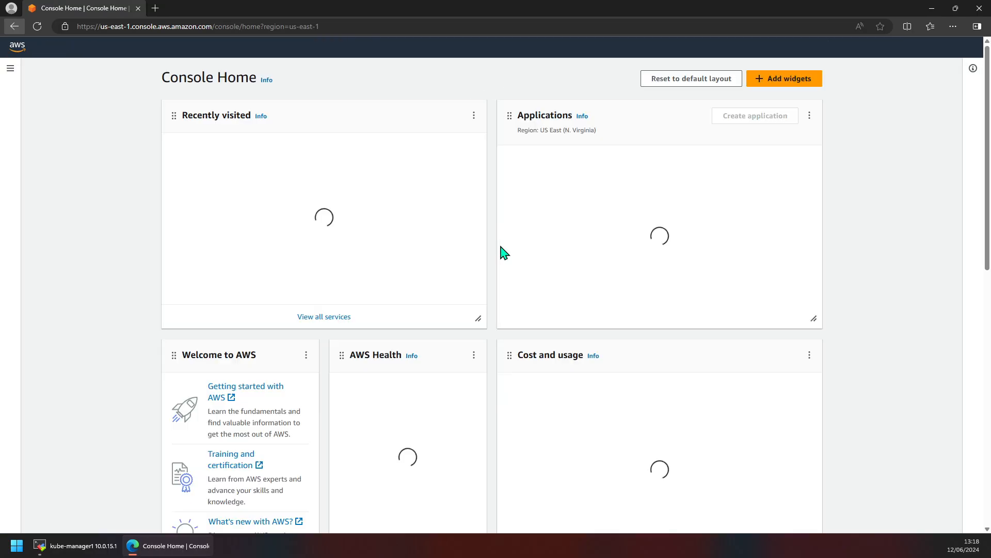